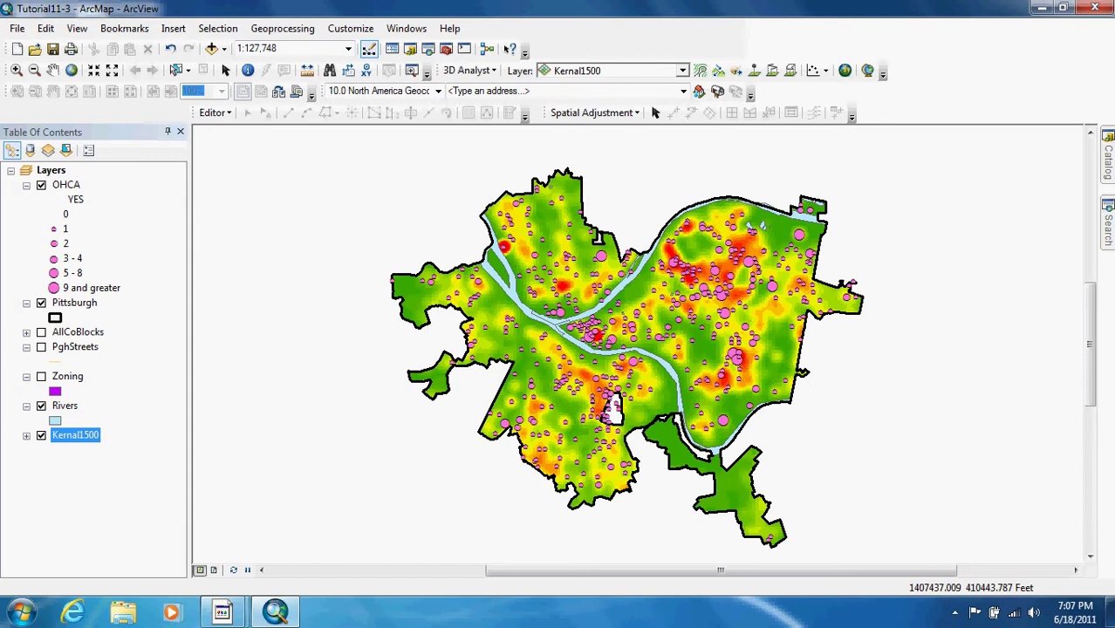
Search the tools for 'extract values to point' to find Extract Values to Points (Spatial Analyst).
{"action": "left_click", "coordinate": [1108, 242]}
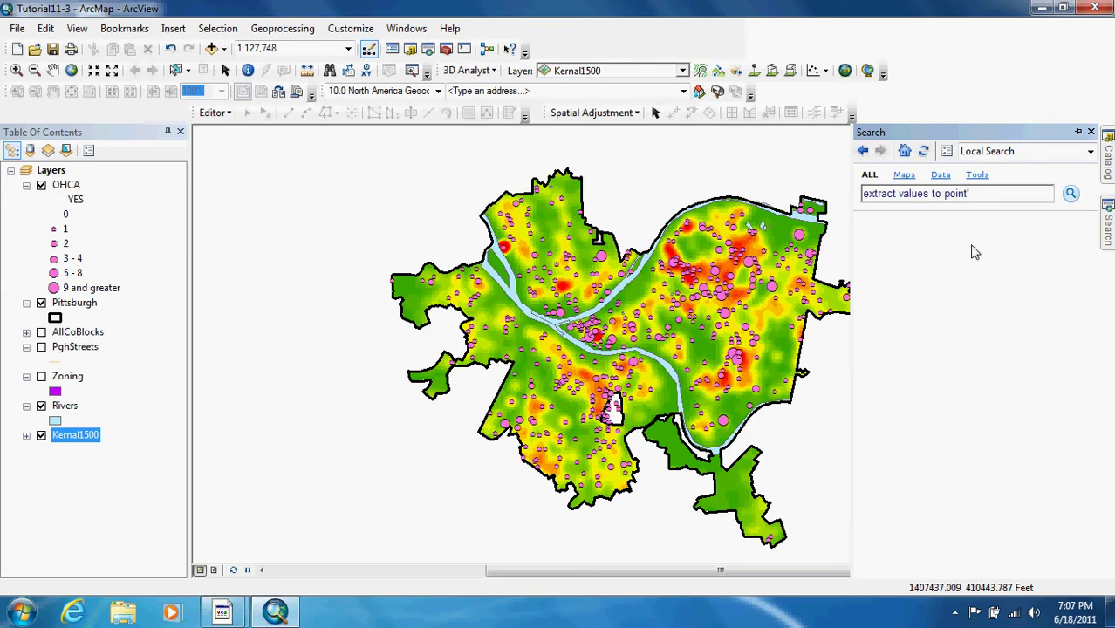
{"action": "key", "text": "Return"}
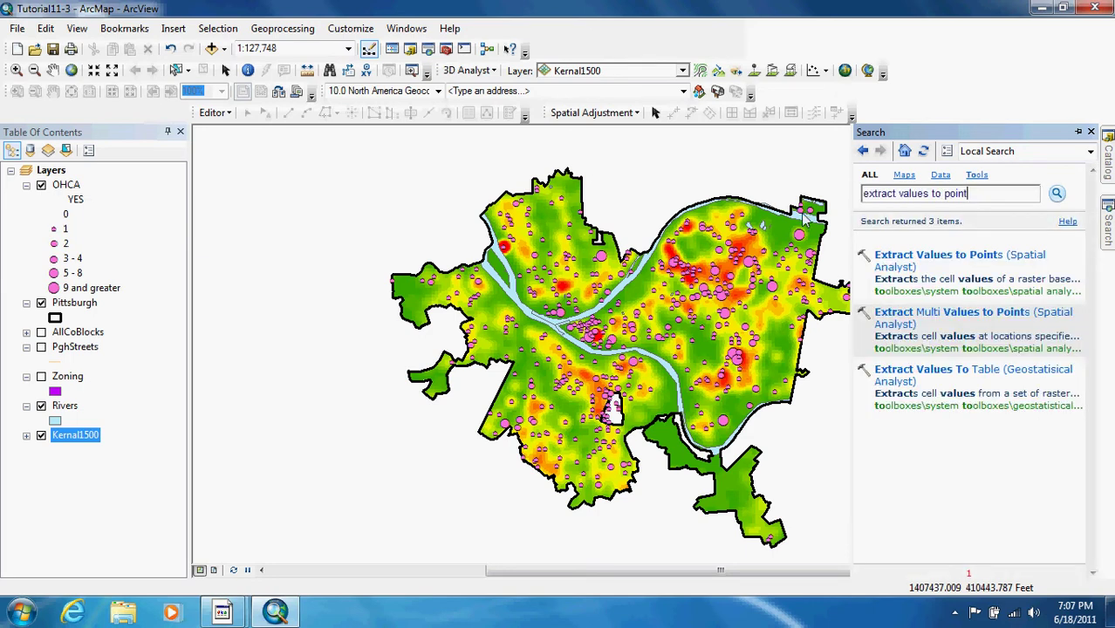
{"action": "mouse_move", "coordinate": [957, 371]}
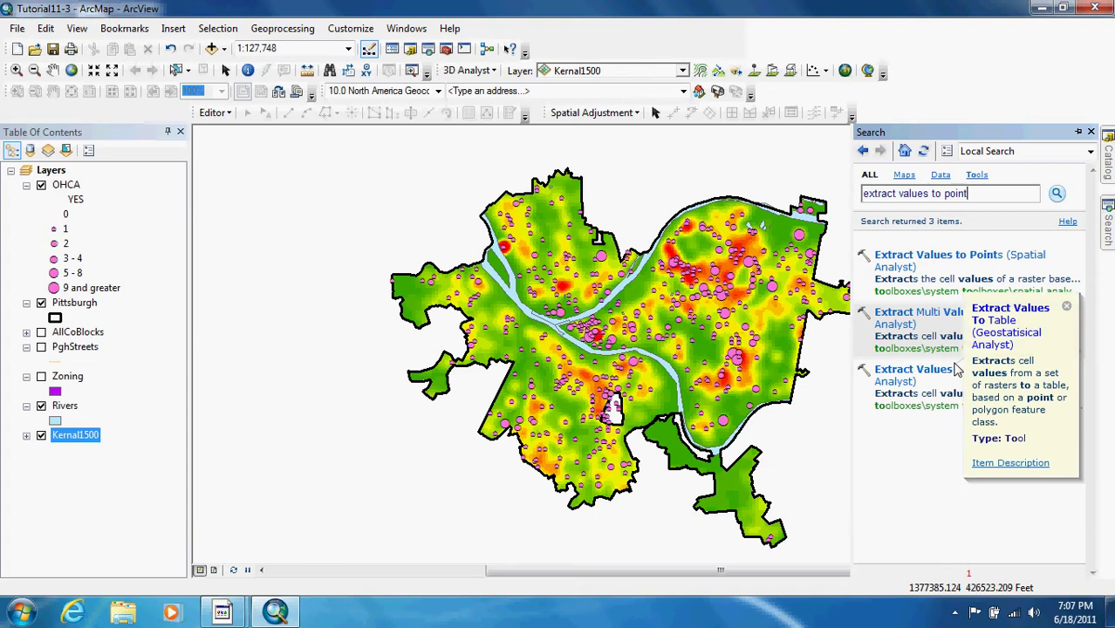
Fill Extract Values to Points: OHCA points, Kernal1500 raster, output OHCAPredicted in Chapter11.gdb, interpolation on.
{"action": "left_click", "coordinate": [955, 260]}
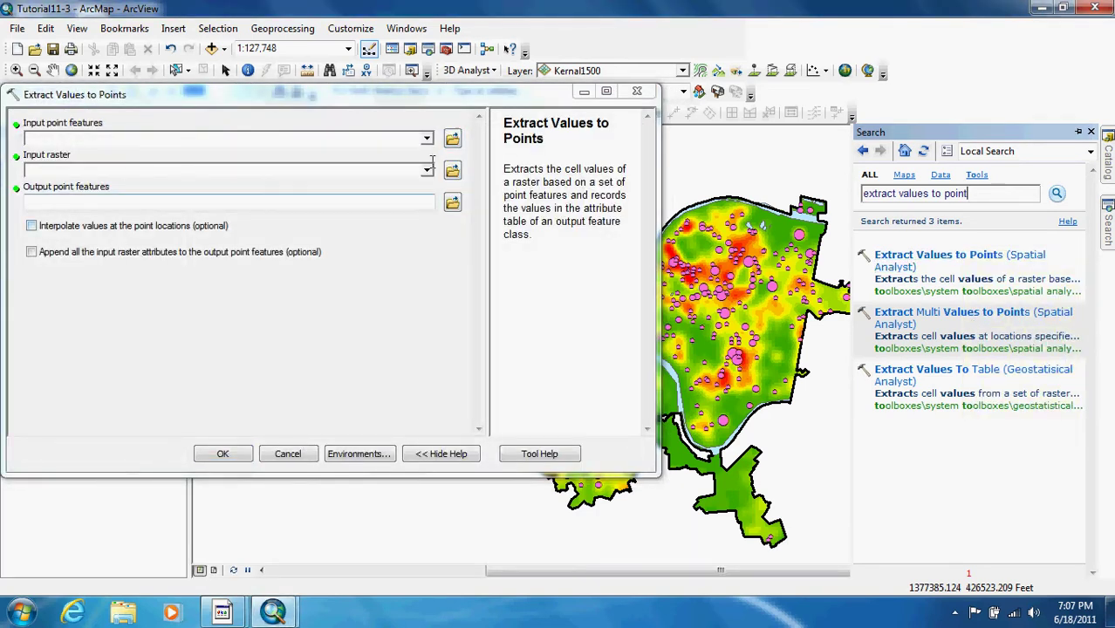
{"action": "left_click", "coordinate": [426, 138]}
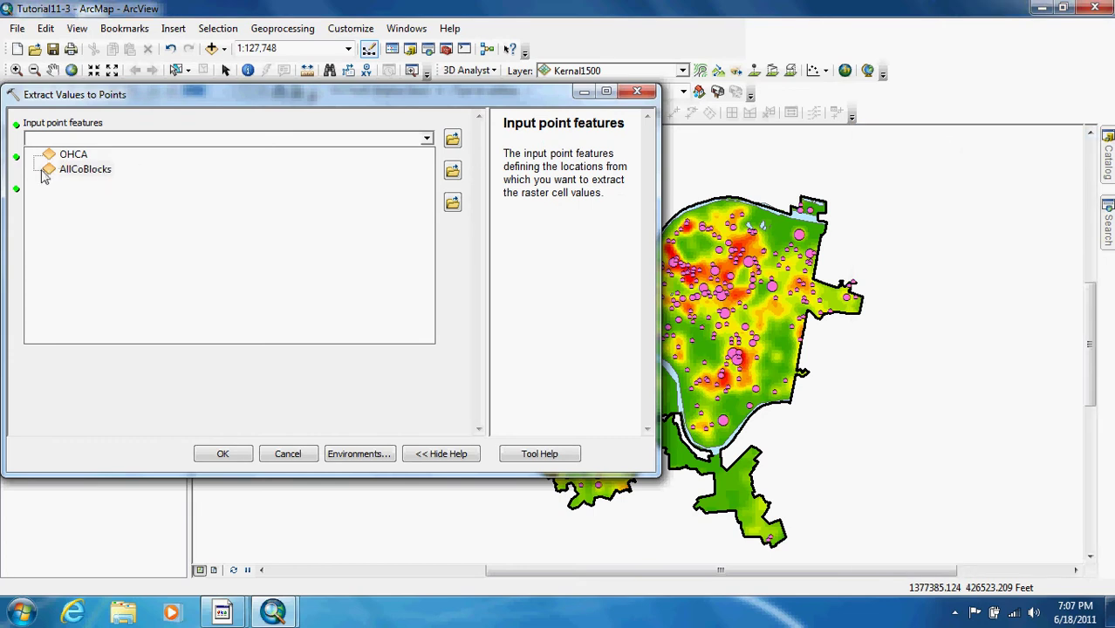
{"action": "left_click", "coordinate": [72, 155]}
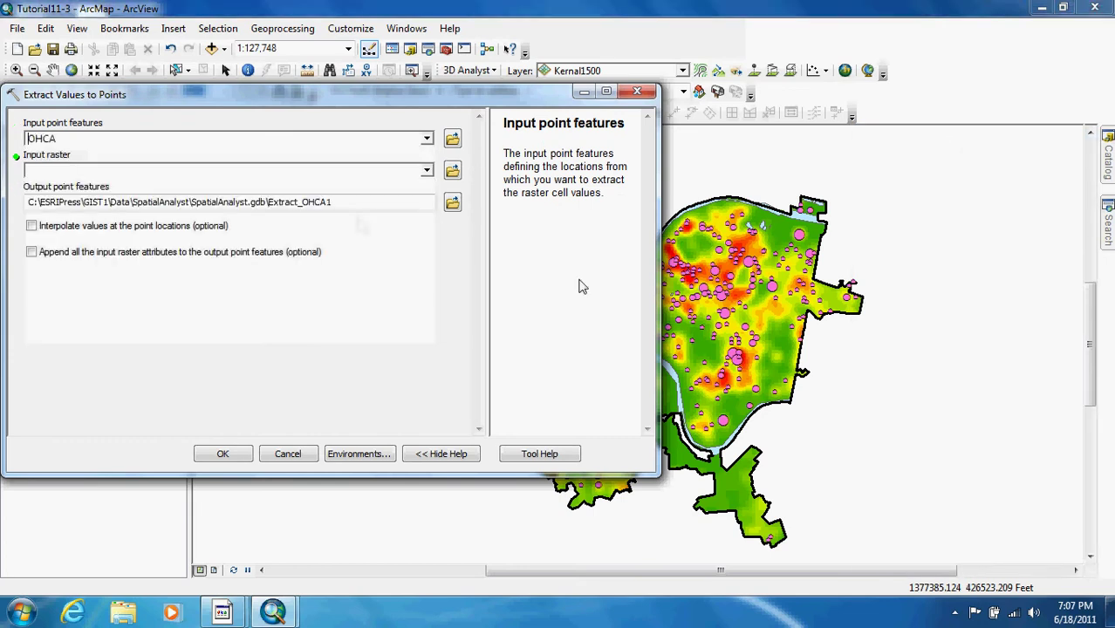
{"action": "left_click", "coordinate": [426, 170]}
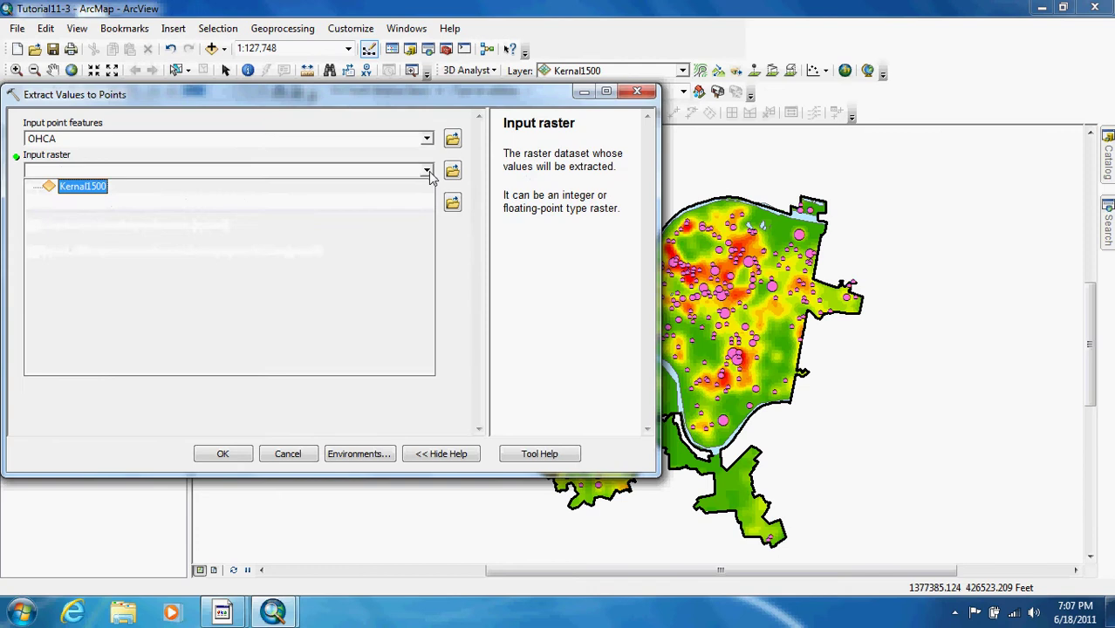
{"action": "left_click", "coordinate": [71, 189]}
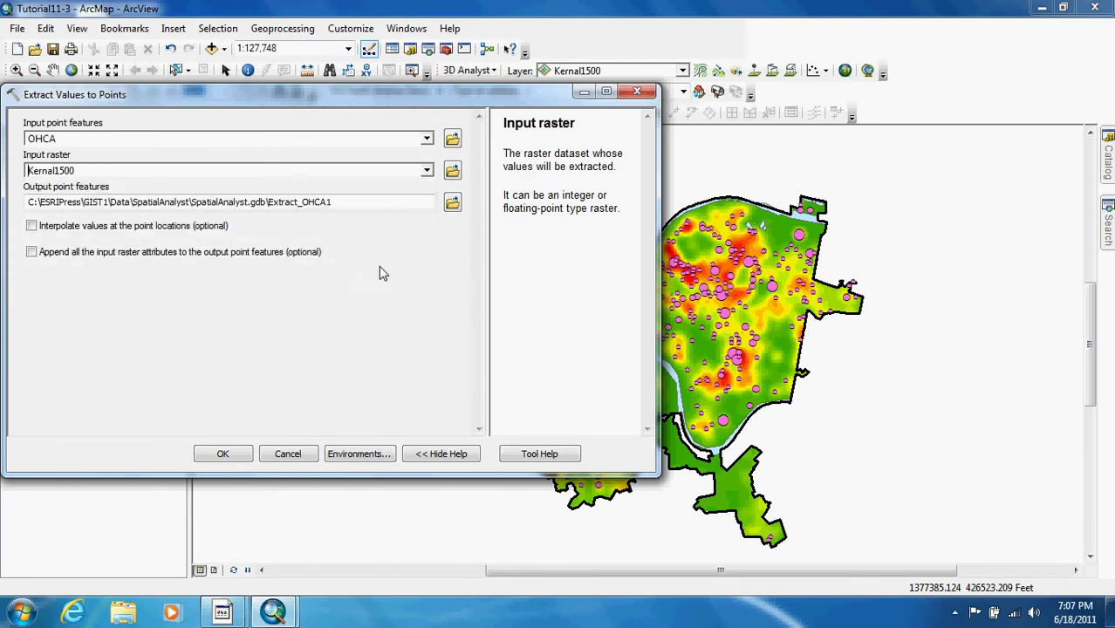
{"action": "left_click", "coordinate": [426, 202]}
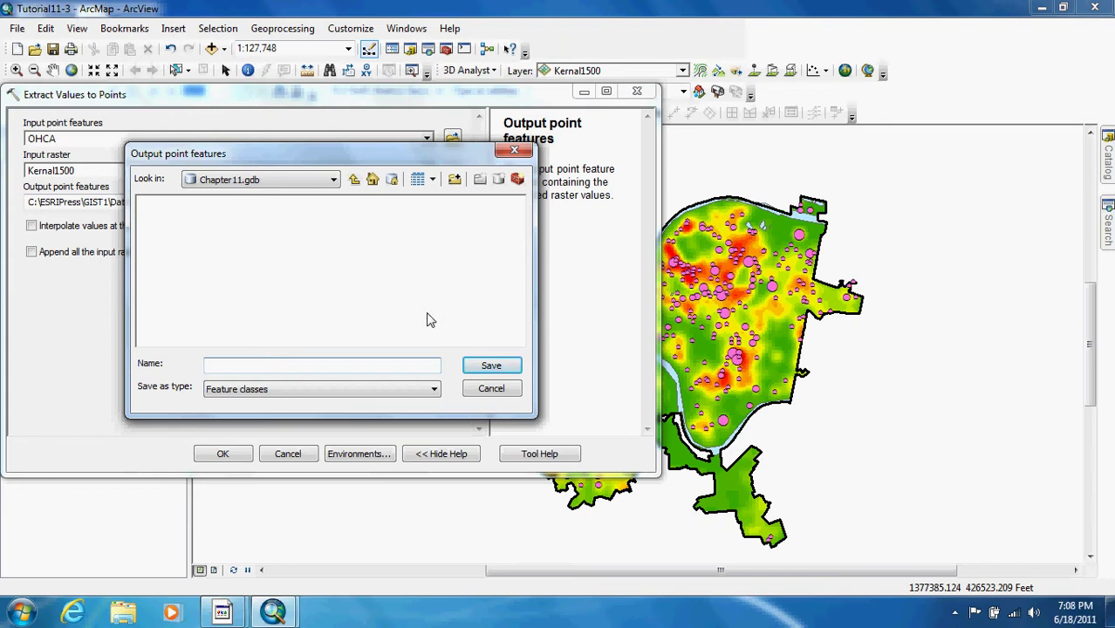
{"action": "type", "text": "APredicted"}
{"action": "left_click", "coordinate": [515, 366]}
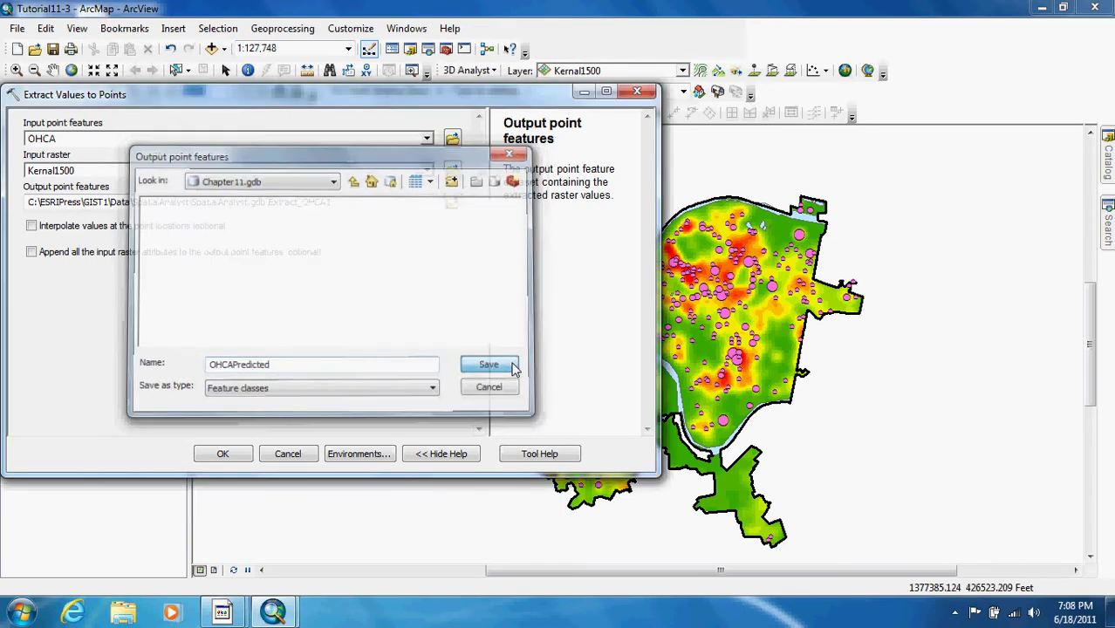
{"action": "left_click", "coordinate": [47, 228]}
{"action": "left_click", "coordinate": [48, 228]}
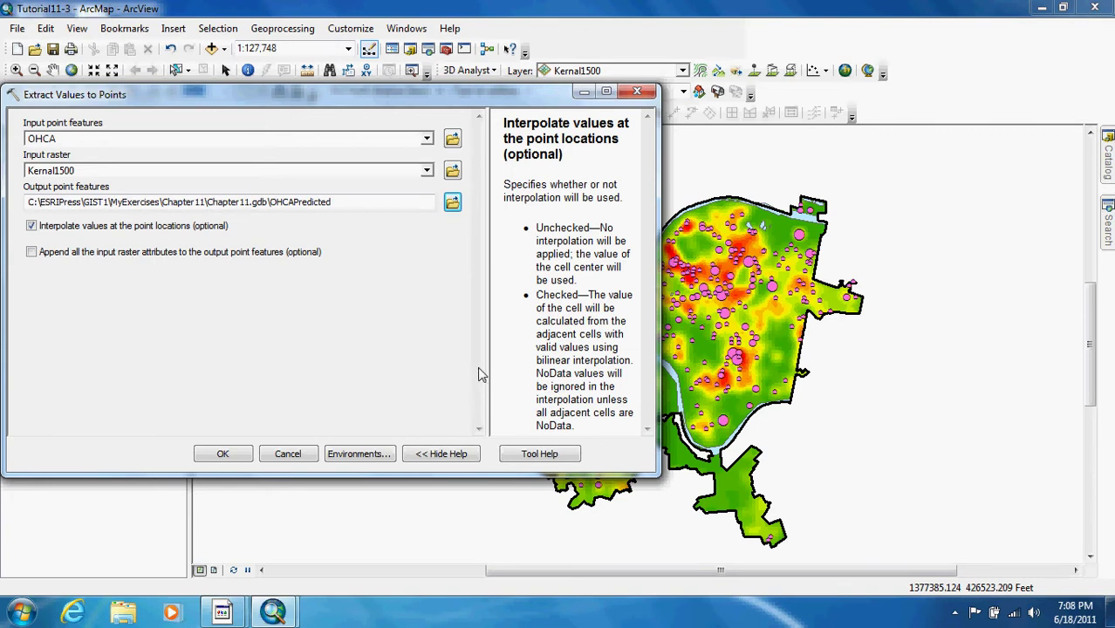
Run Extract Values to Points so the OHCAPredicted point layer is added above OHCA.
{"action": "left_click", "coordinate": [223, 457]}
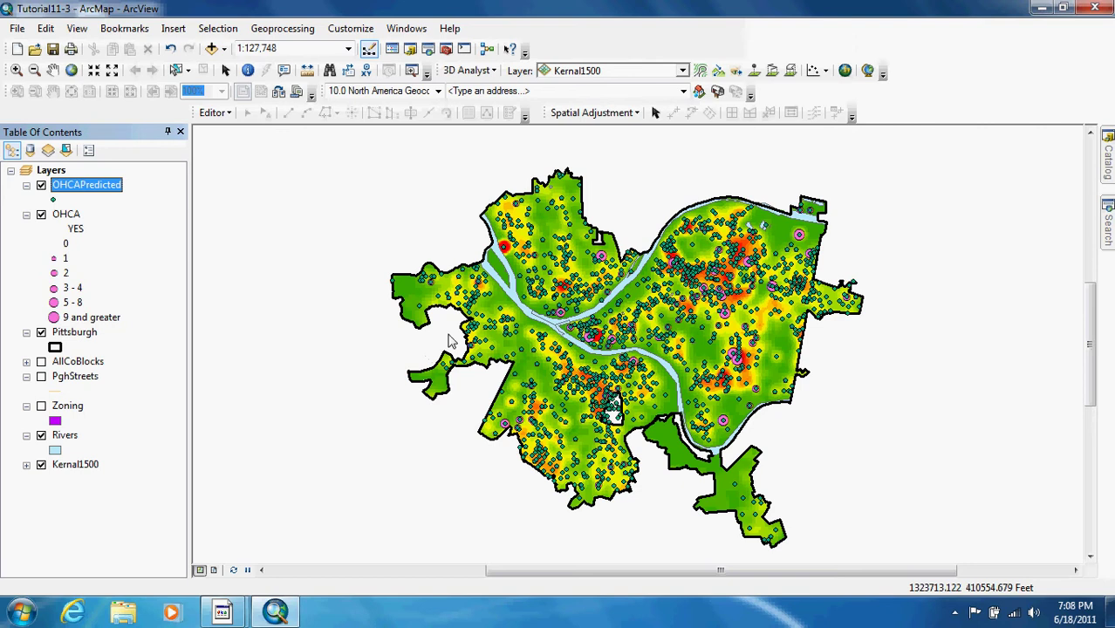
Open the OHCAPredicted attribute table and add a Float field named Predicted.
{"action": "right_click", "coordinate": [93, 191]}
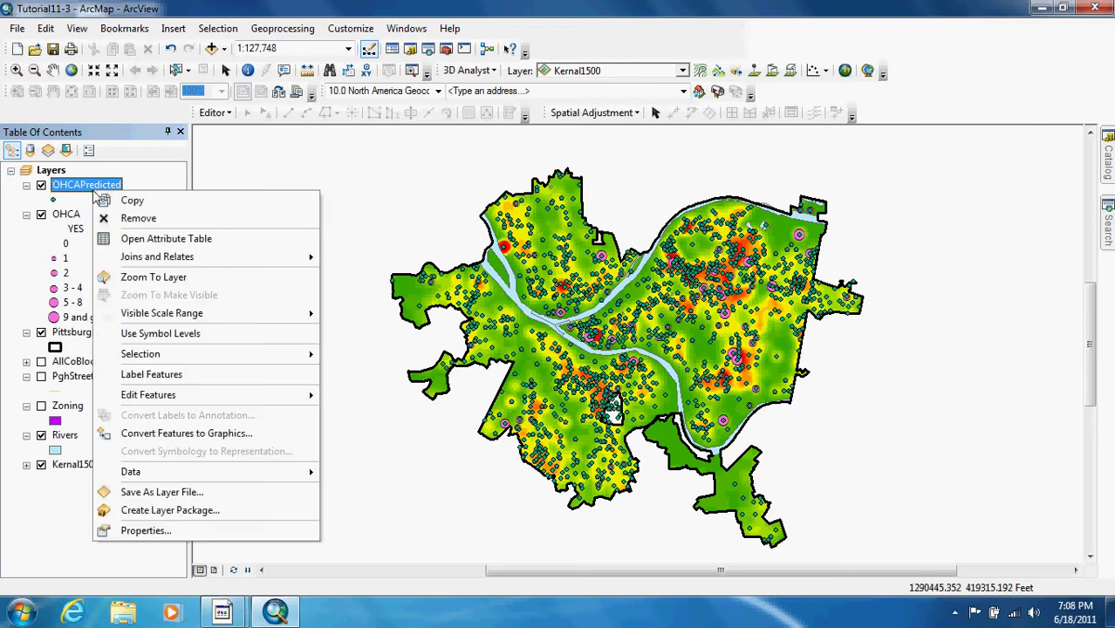
{"action": "left_click", "coordinate": [160, 240]}
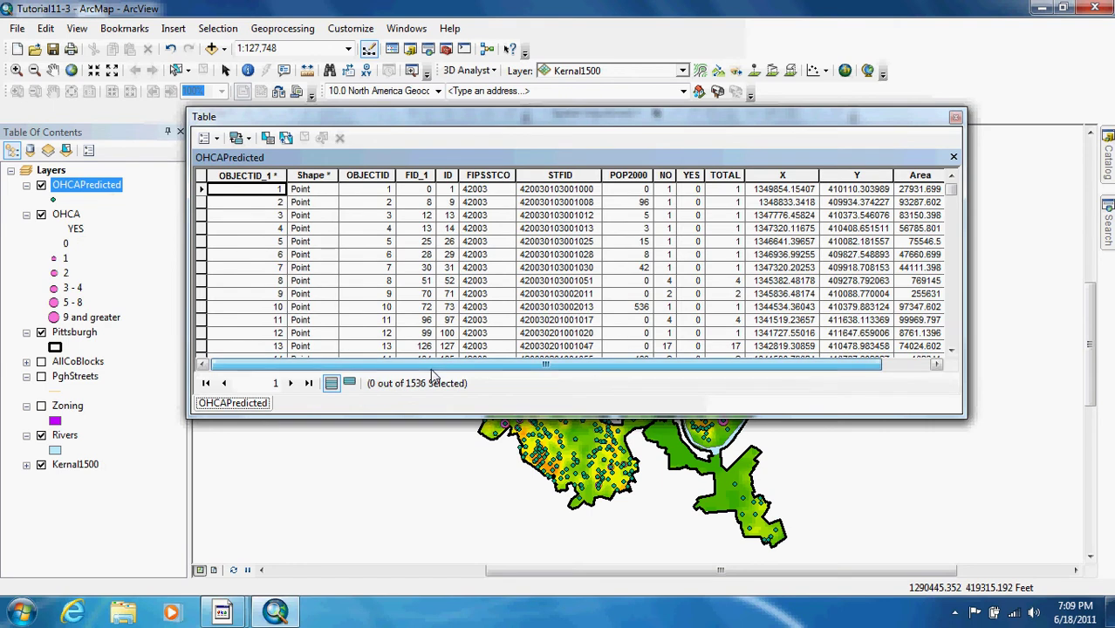
{"action": "left_click_drag", "start_coordinate": [434, 375], "coordinate": [436, 376]}
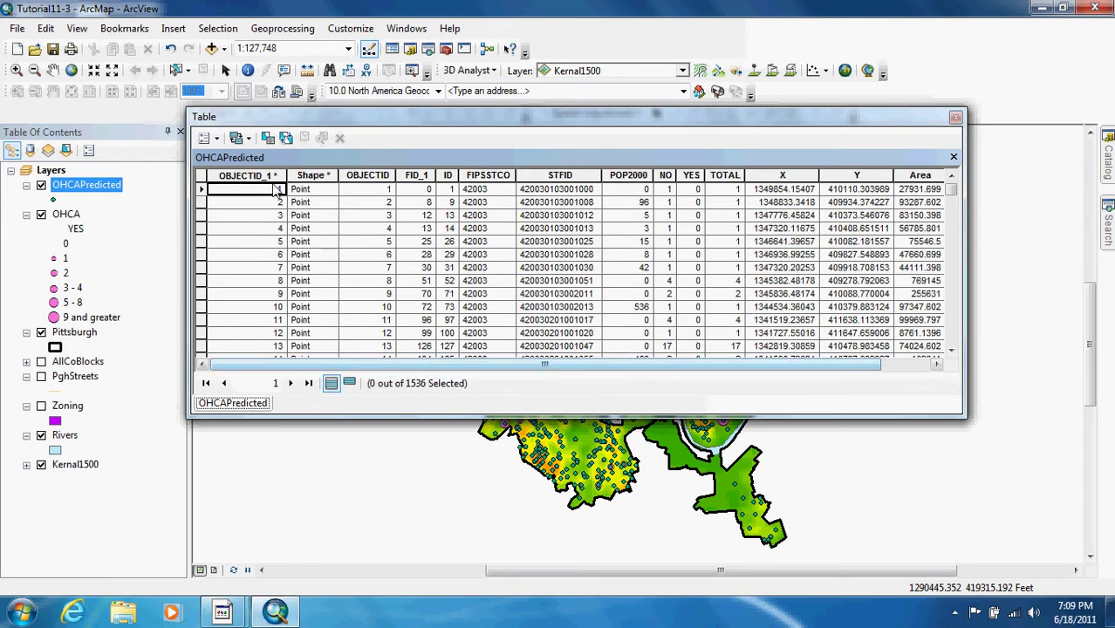
{"action": "left_click", "coordinate": [214, 139]}
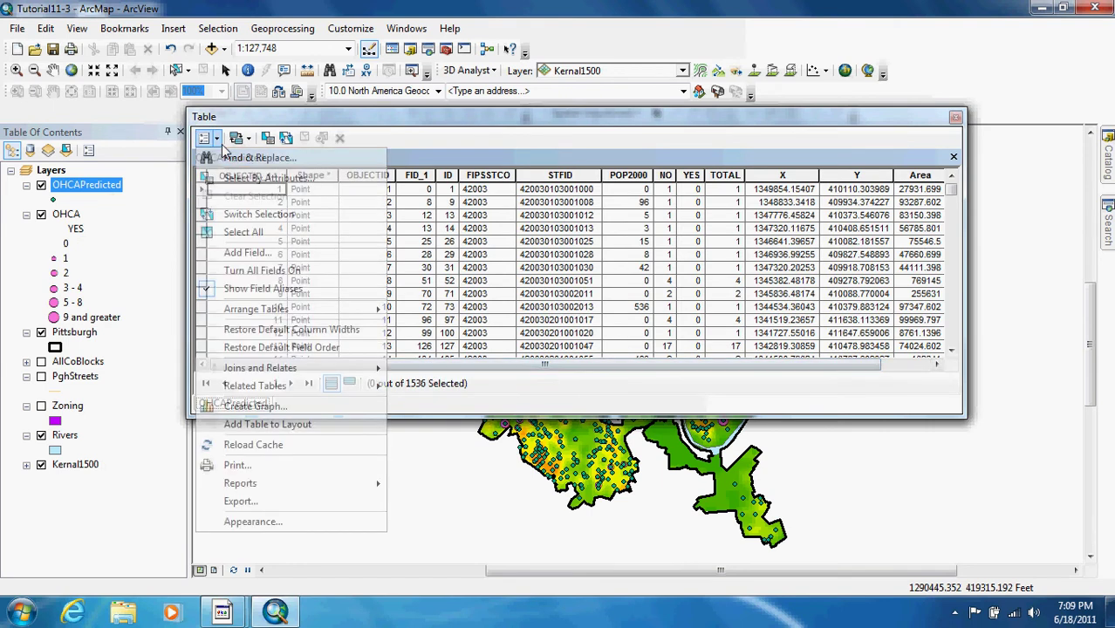
{"action": "left_click", "coordinate": [260, 253]}
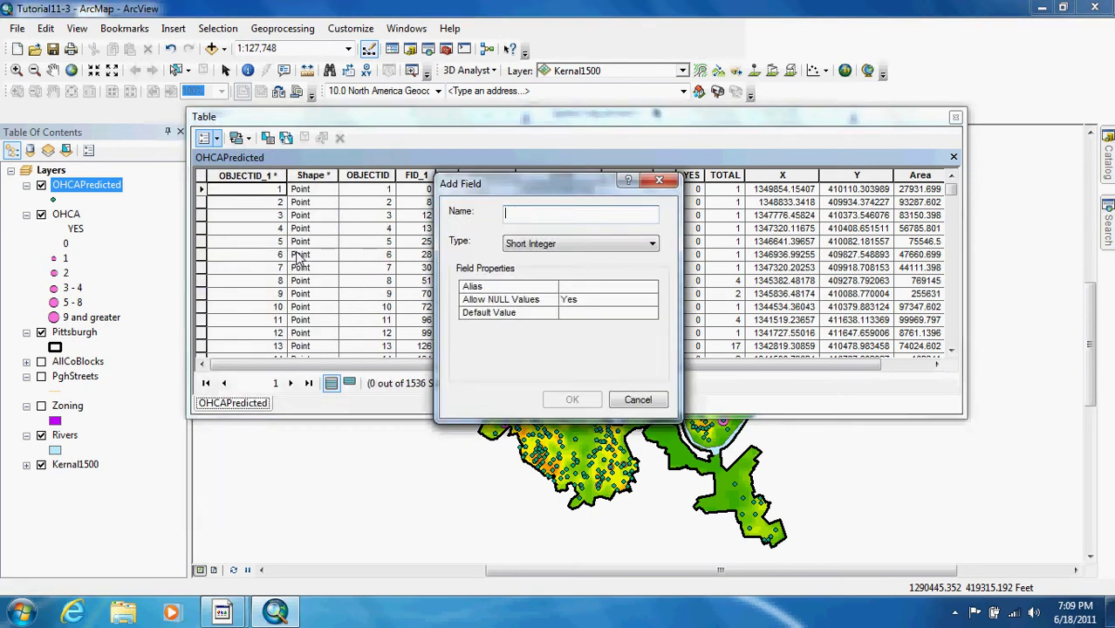
{"action": "type", "text": "Predicted"}
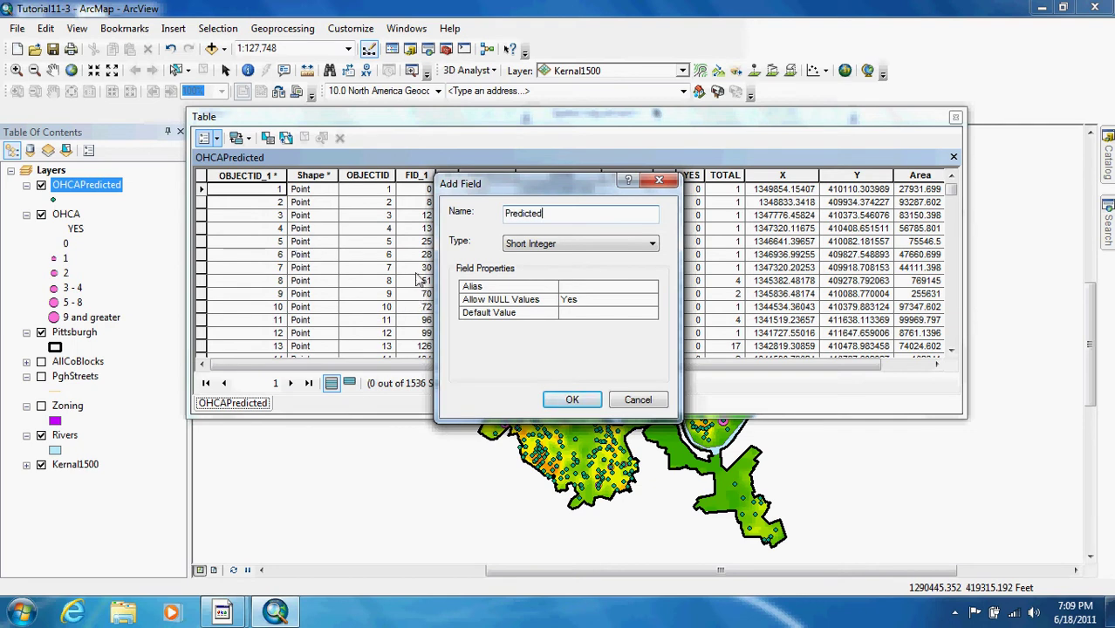
{"action": "left_click", "coordinate": [583, 245]}
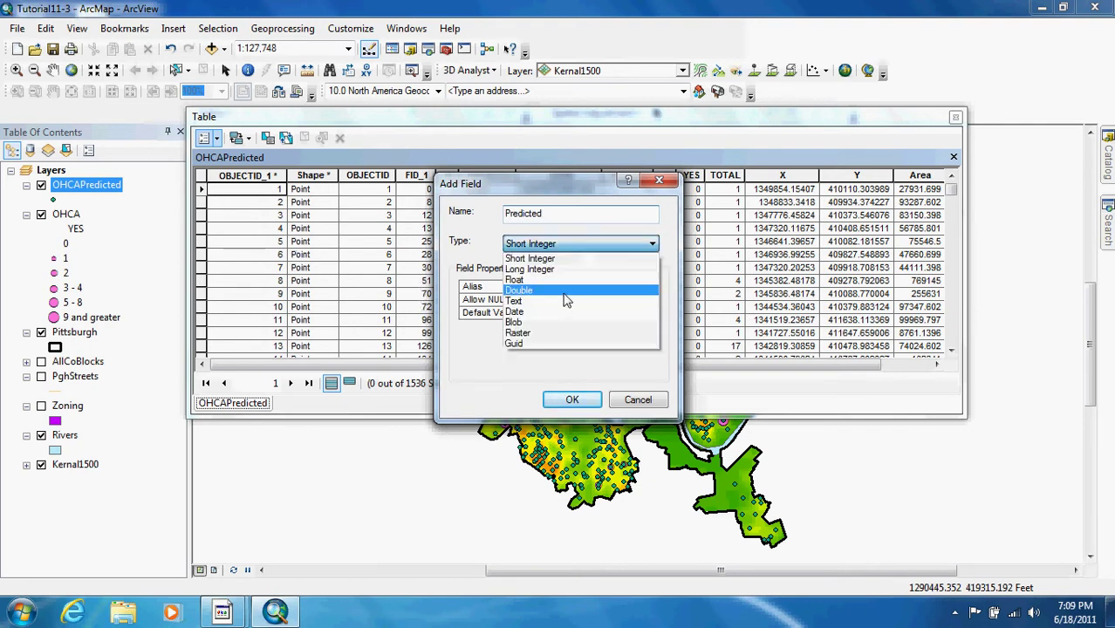
{"action": "left_click", "coordinate": [567, 281]}
{"action": "left_click", "coordinate": [572, 400]}
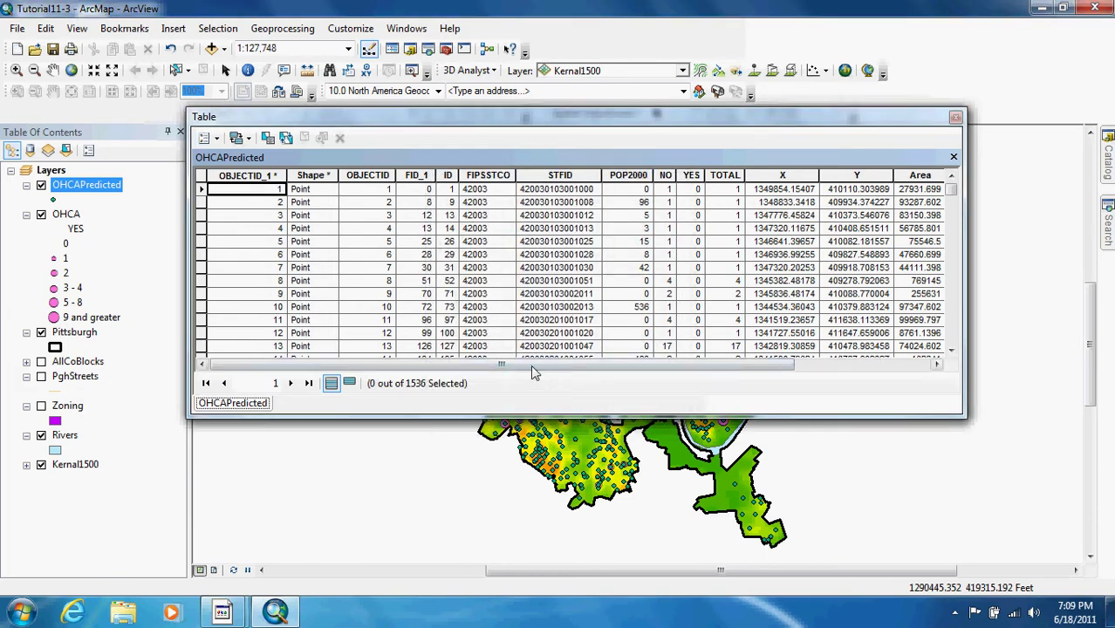
{"action": "left_click_drag", "start_coordinate": [532, 367], "coordinate": [672, 366]}
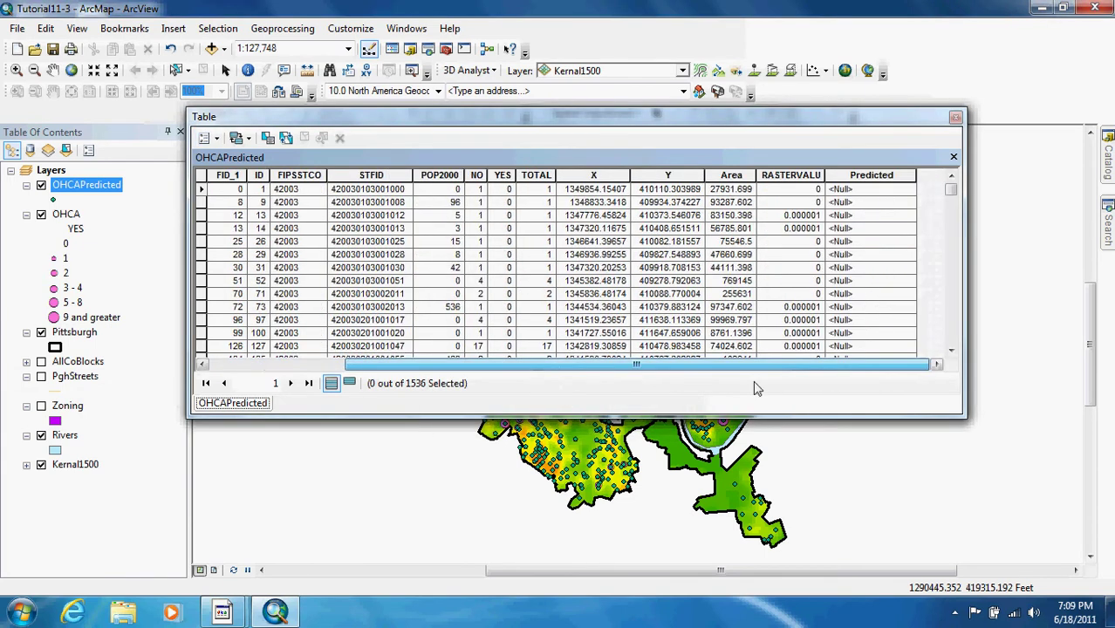
Calculate Predicted as 5 * [RASTERVALU] * [Area] for all 1536 records.
{"action": "right_click", "coordinate": [879, 177]}
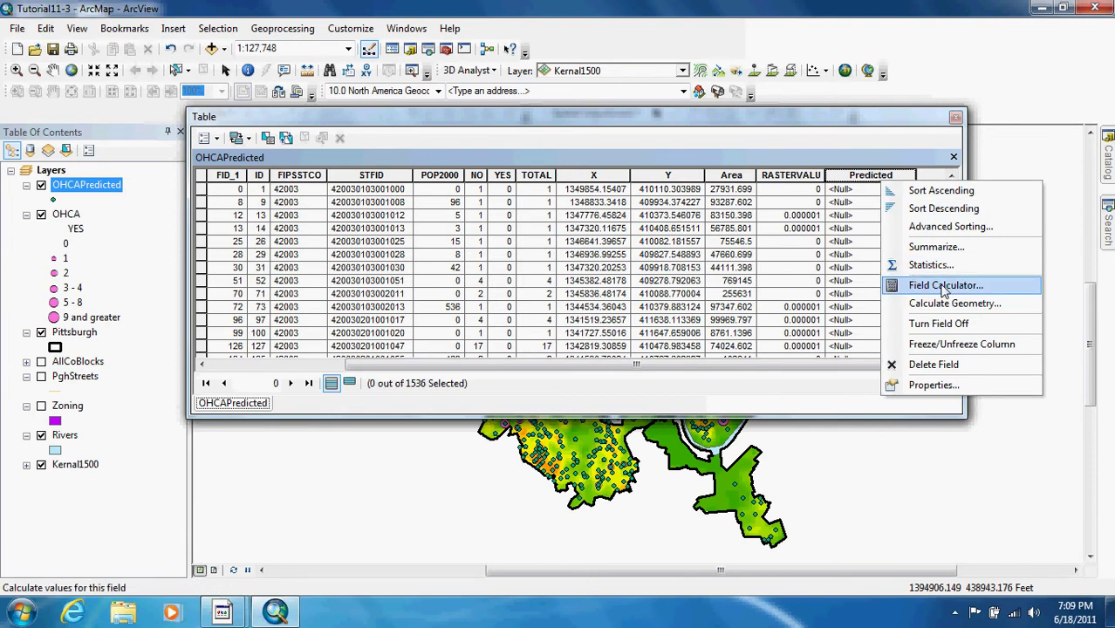
{"action": "left_click", "coordinate": [945, 289]}
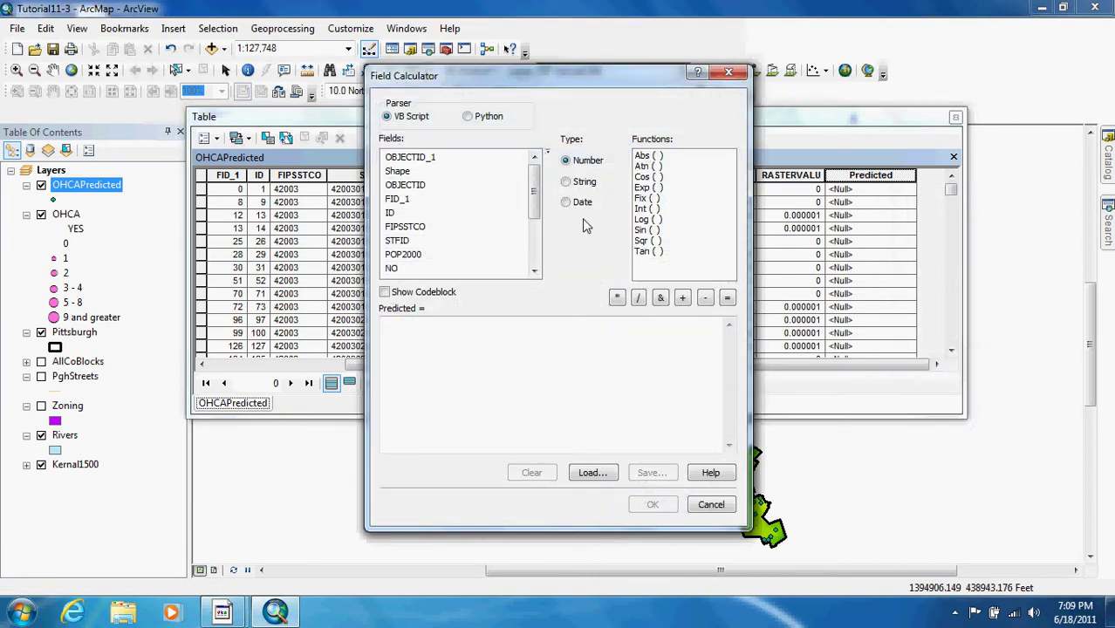
{"action": "left_click", "coordinate": [527, 357]}
{"action": "type", "text": "S"}
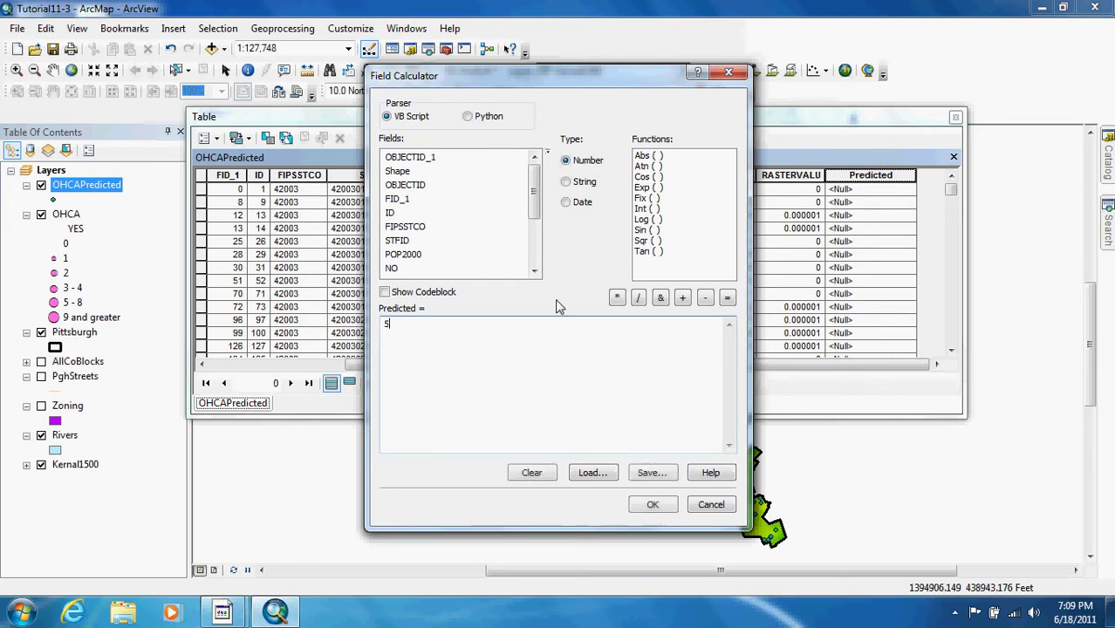
{"action": "left_click", "coordinate": [617, 297]}
{"action": "scroll", "coordinate": [535, 257], "scroll_direction": "down", "scroll_amount": 3}
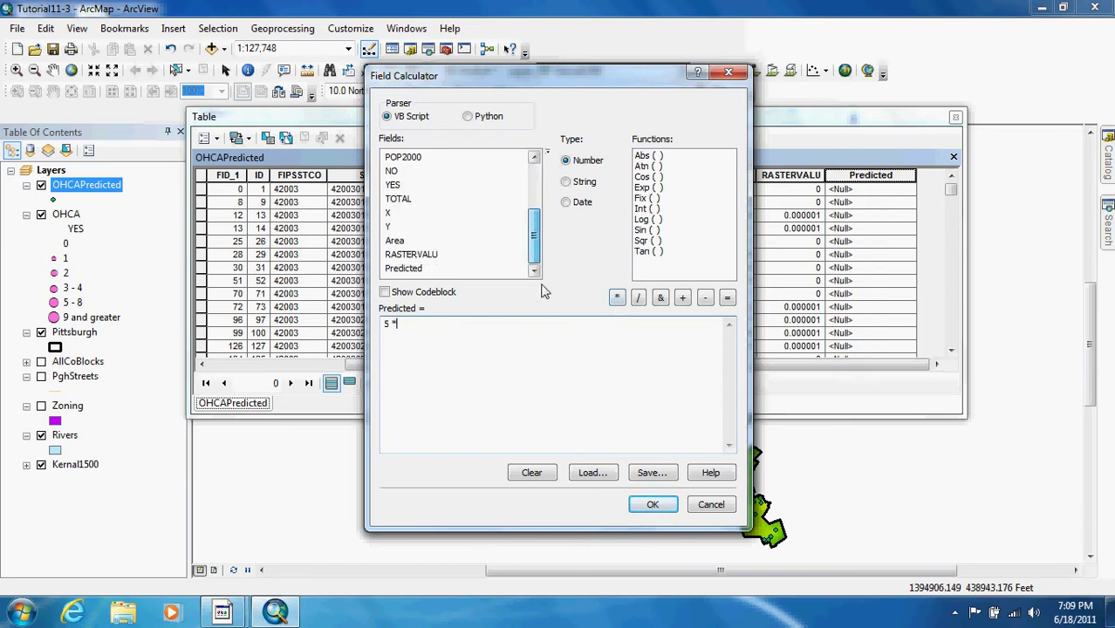
{"action": "double_click", "coordinate": [427, 262]}
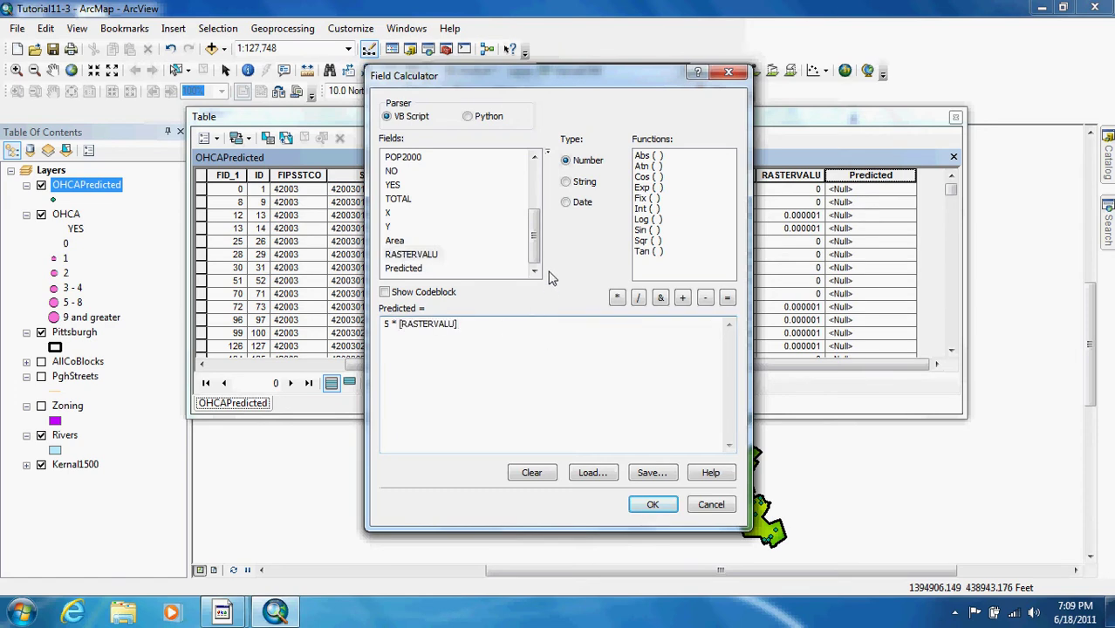
{"action": "left_click", "coordinate": [621, 298]}
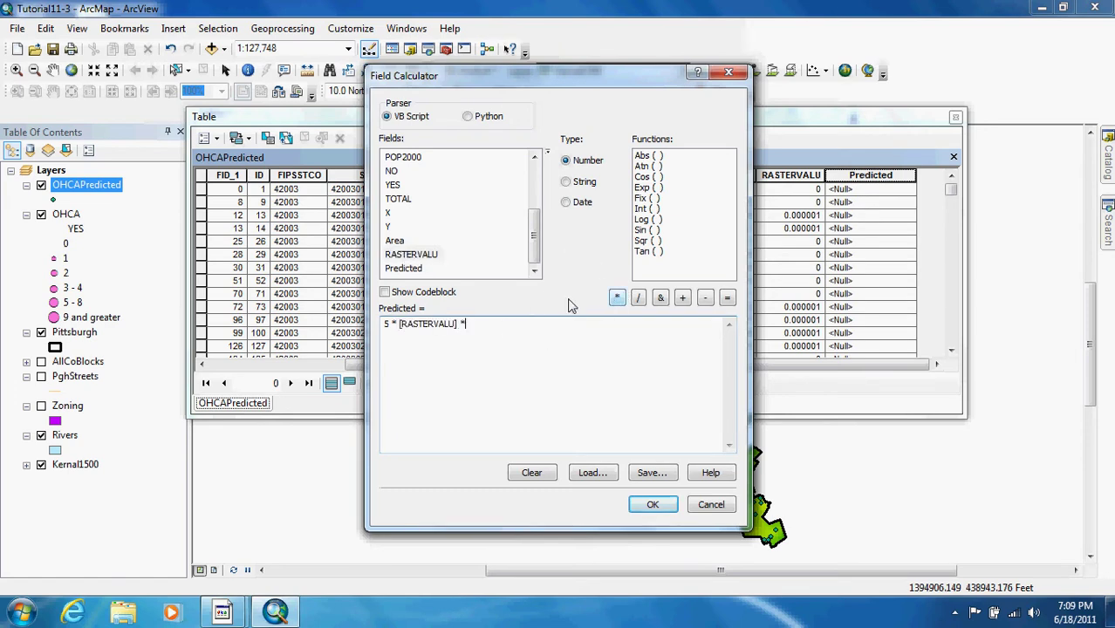
{"action": "double_click", "coordinate": [402, 243]}
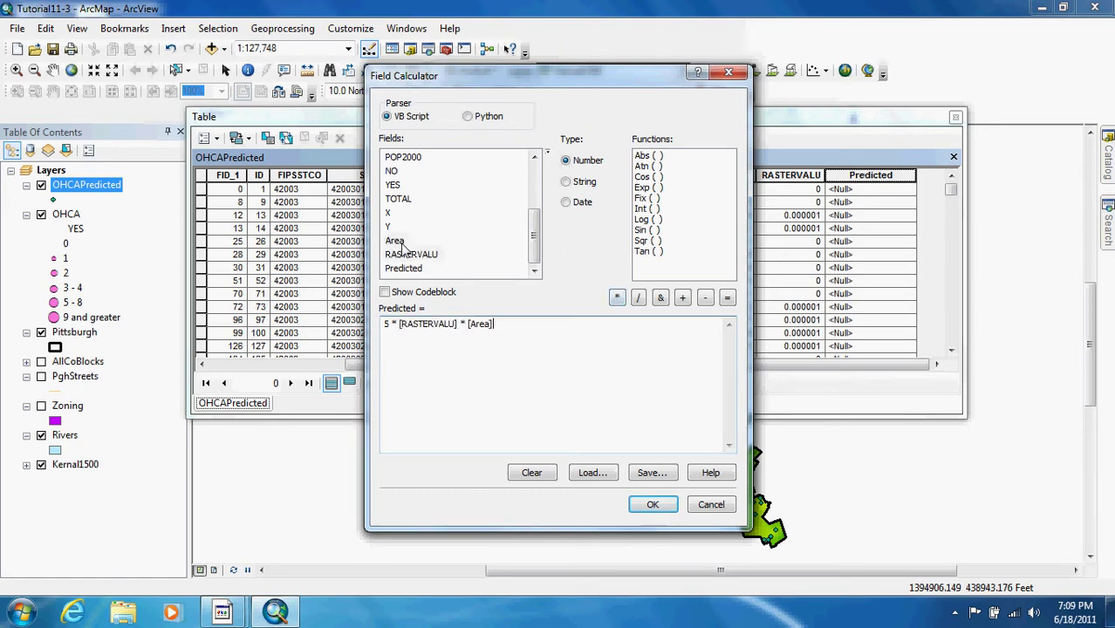
{"action": "left_click", "coordinate": [650, 506]}
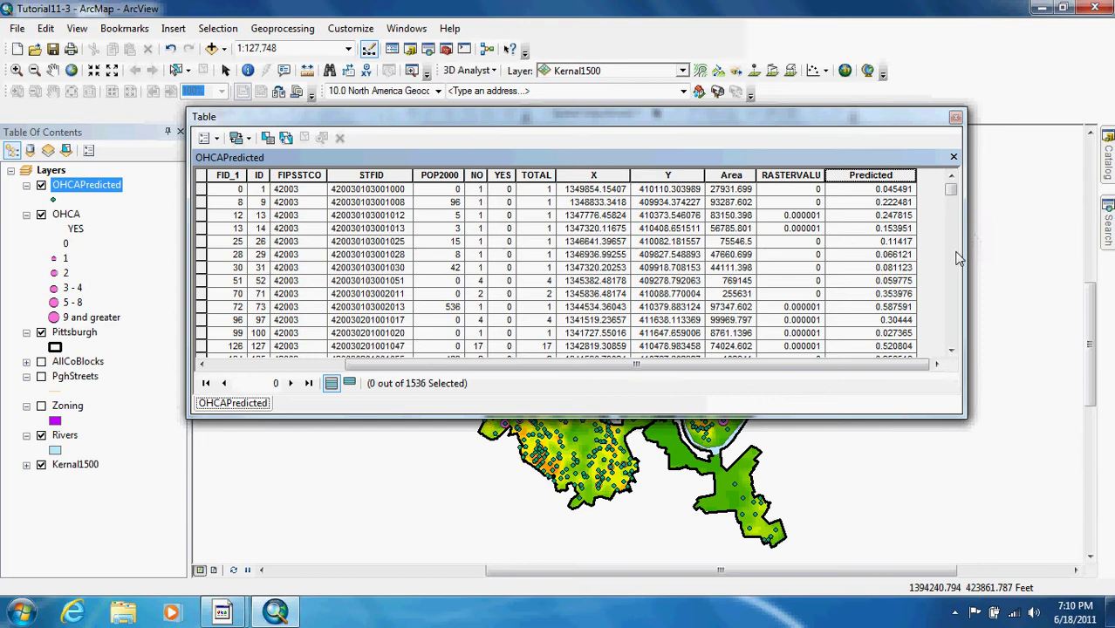
Reopen the OHCAPredicted table, scroll through the Predicted values including negatives, then close it.
{"action": "left_click", "coordinate": [956, 117]}
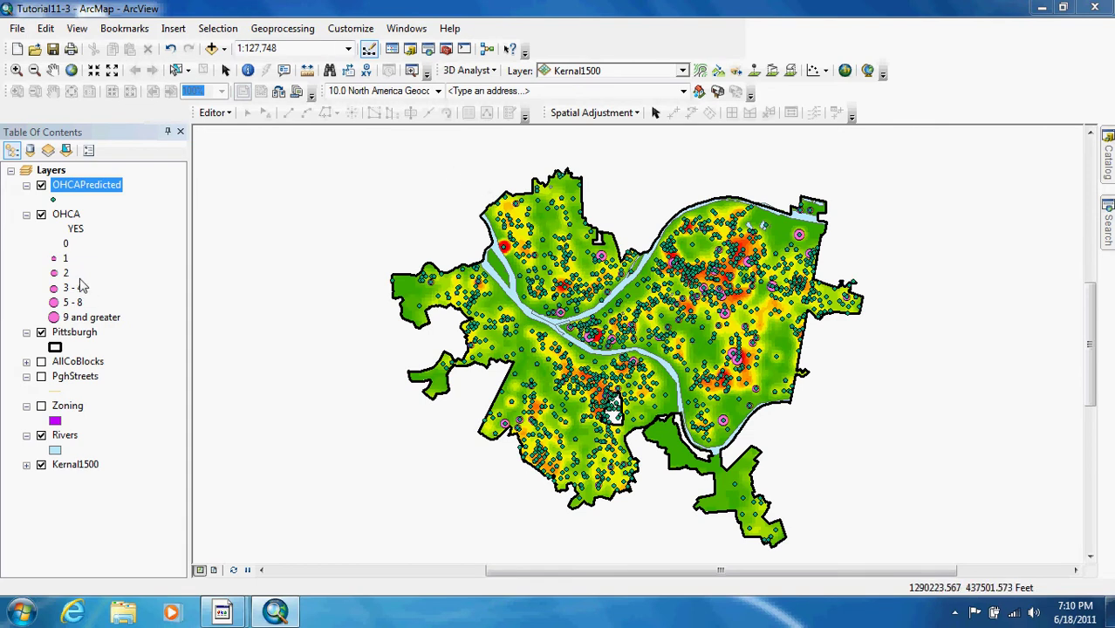
{"action": "right_click", "coordinate": [94, 188]}
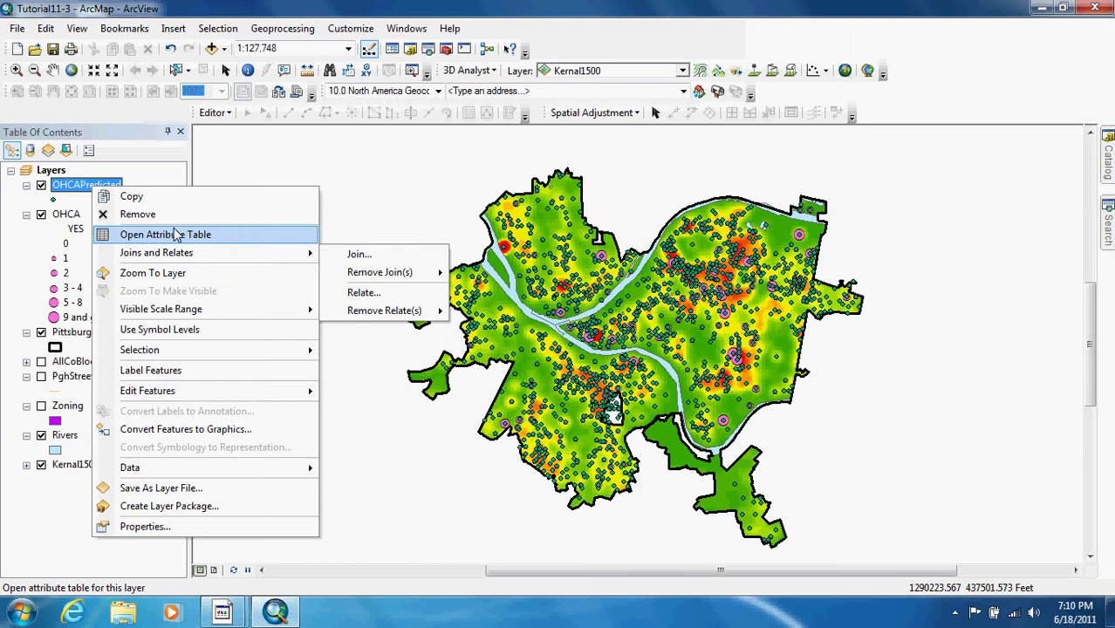
{"action": "left_click", "coordinate": [238, 234]}
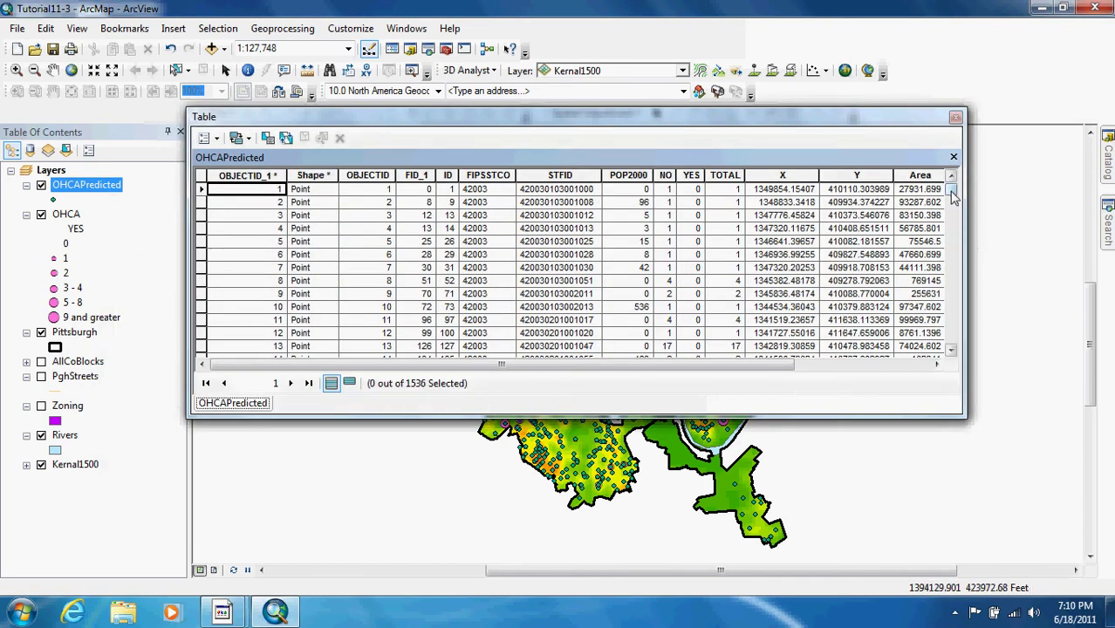
{"action": "left_click_drag", "start_coordinate": [676, 364], "coordinate": [947, 364]}
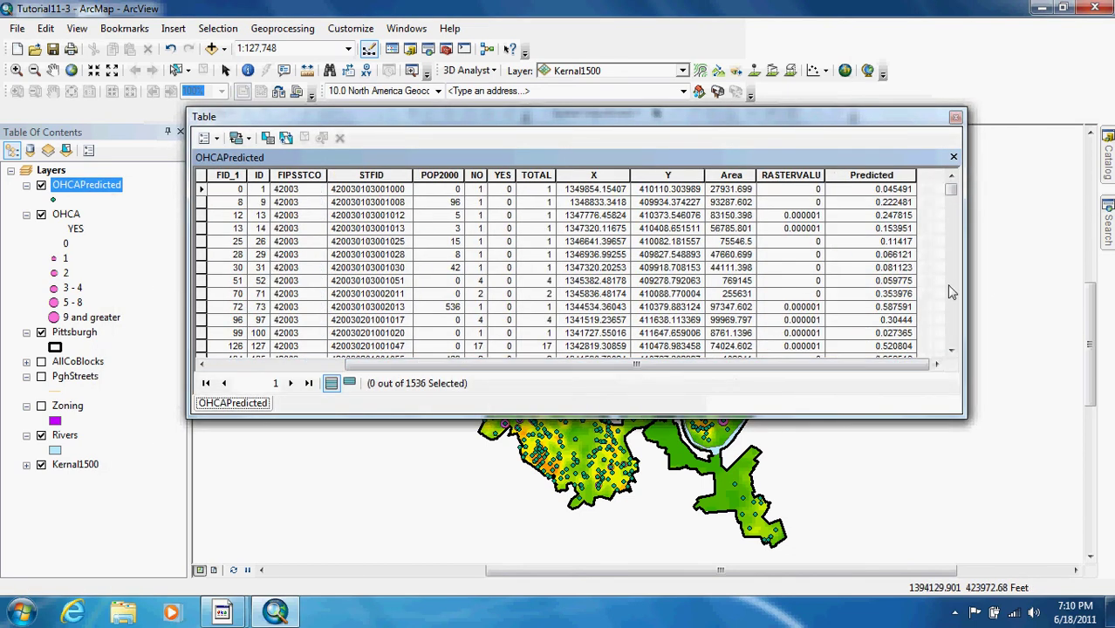
{"action": "left_click_drag", "start_coordinate": [949, 201], "coordinate": [956, 355]}
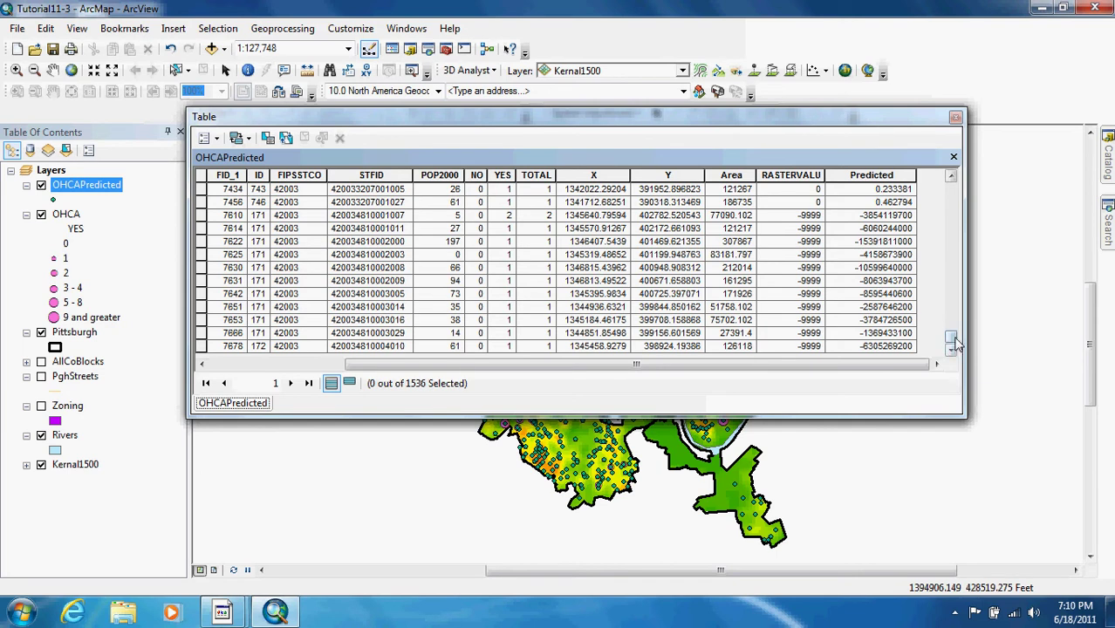
{"action": "left_click", "coordinate": [956, 117]}
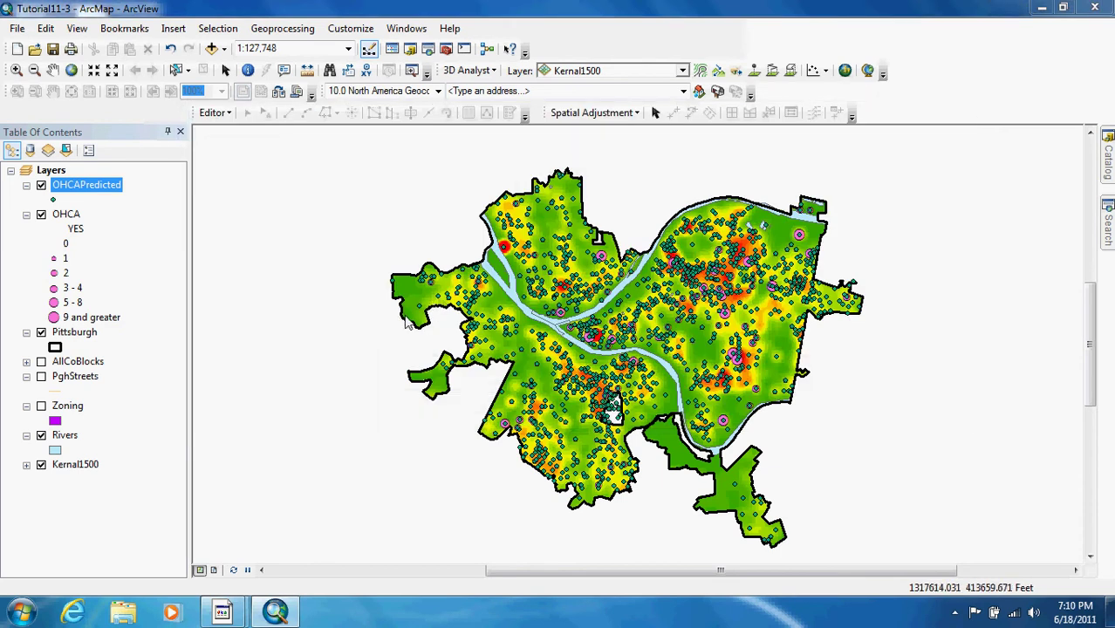
Select OHCAPredicted points where "Predicted" >= 0, highlighting 1510 features.
{"action": "left_click", "coordinate": [237, 29]}
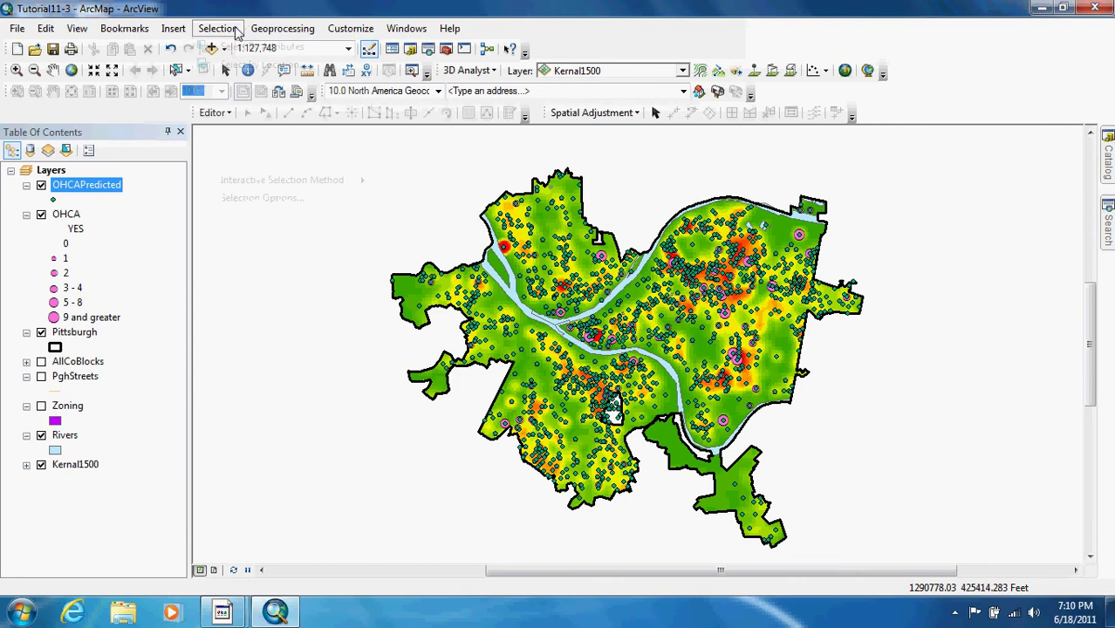
{"action": "left_click", "coordinate": [253, 47]}
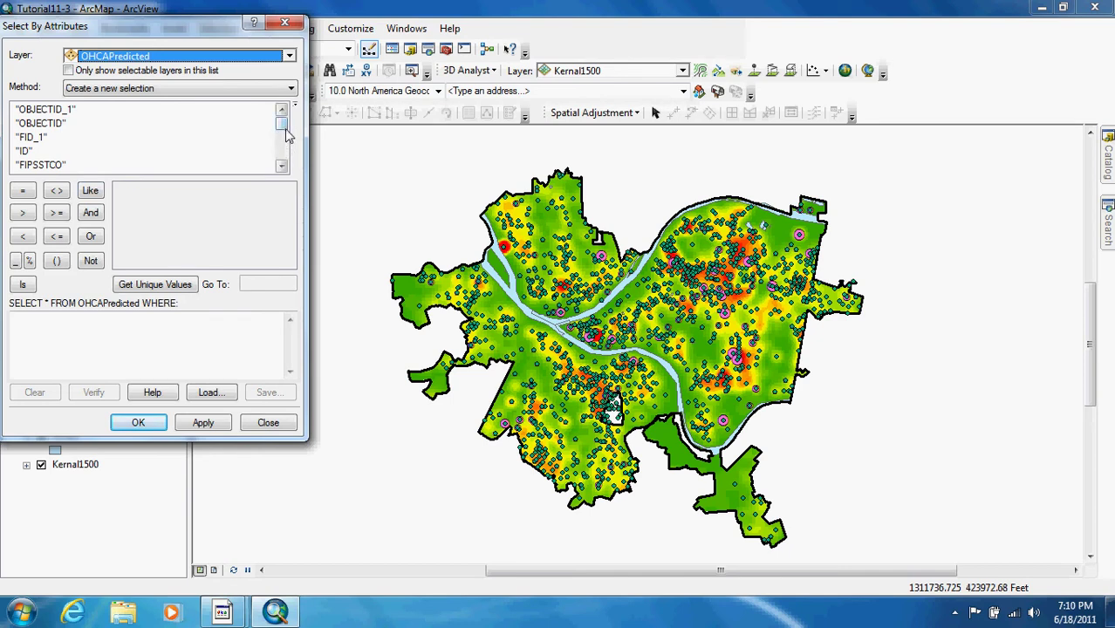
{"action": "left_click_drag", "start_coordinate": [281, 123], "coordinate": [281, 157]}
{"action": "double_click", "coordinate": [35, 166]}
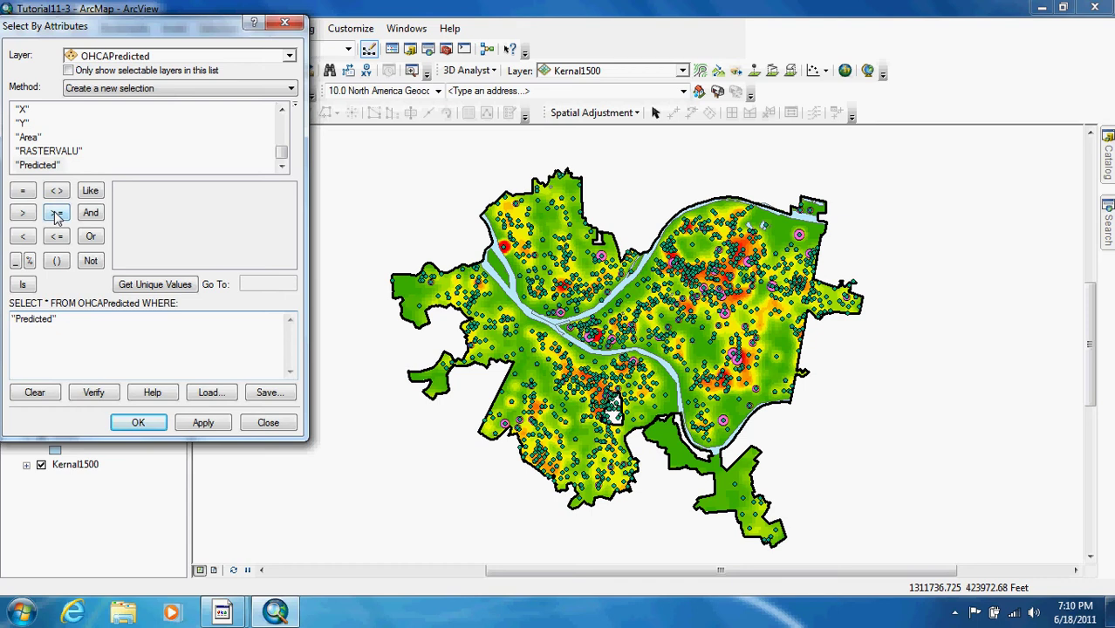
{"action": "double_click", "coordinate": [56, 215]}
{"action": "left_click", "coordinate": [140, 422]}
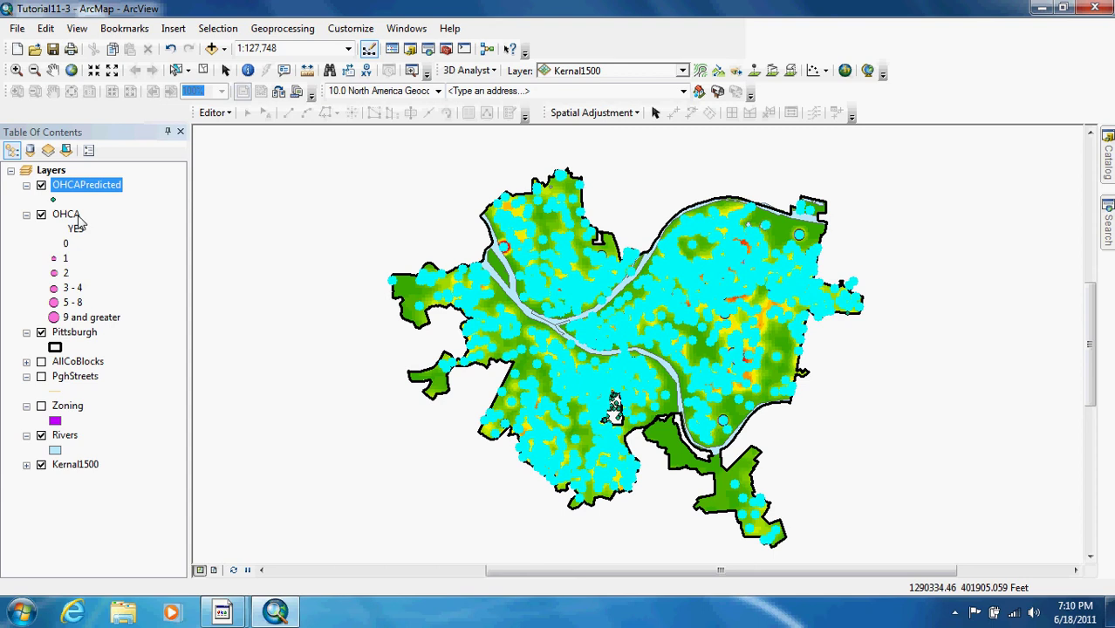
Export the selected OHCAPredicted features, browsing to the MyExercises\Chapter11 folder.
{"action": "right_click", "coordinate": [98, 192]}
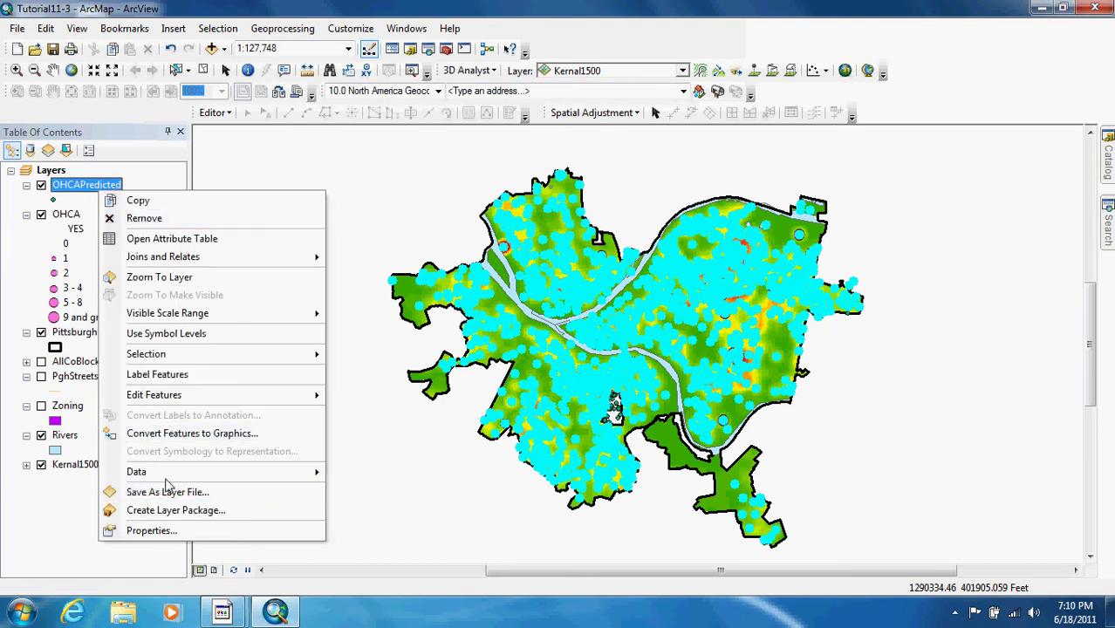
{"action": "mouse_move", "coordinate": [262, 472]}
{"action": "left_click", "coordinate": [445, 492]}
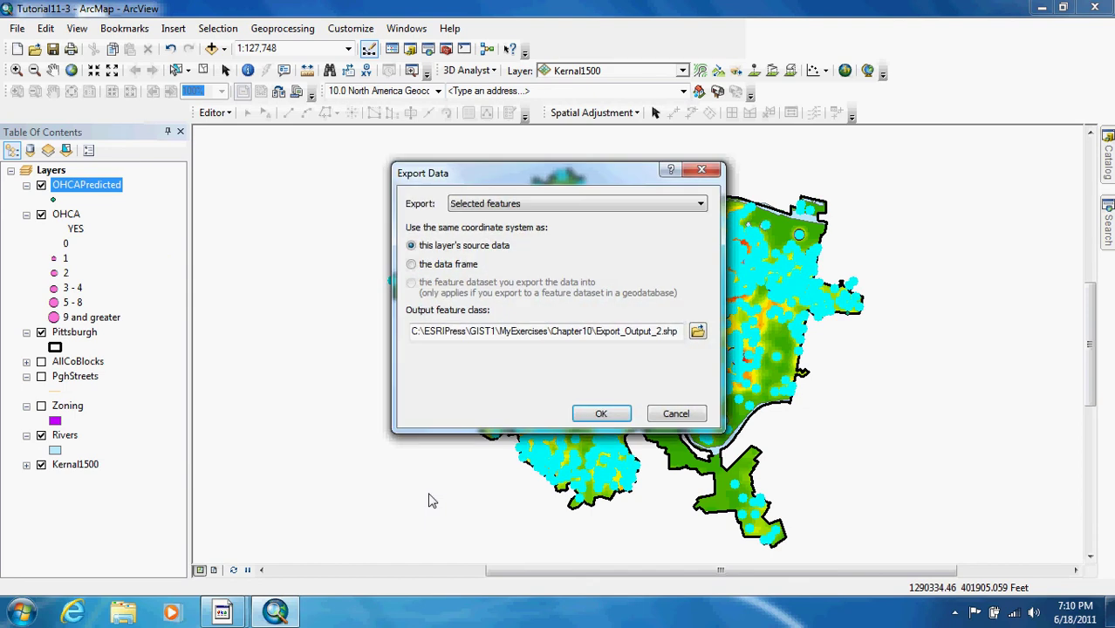
{"action": "left_click", "coordinate": [697, 332]}
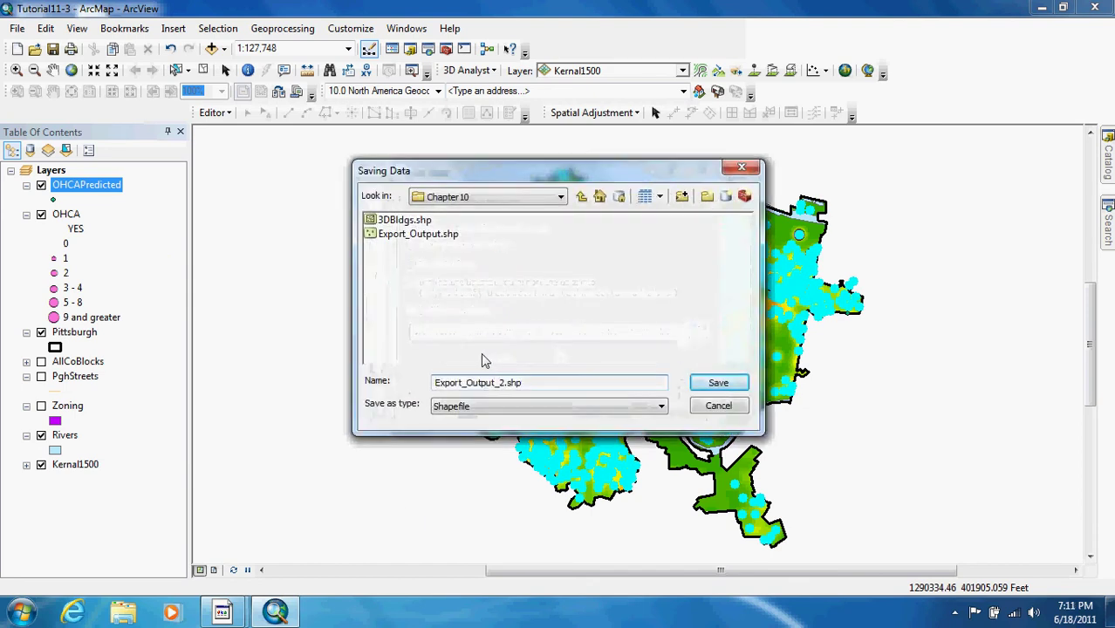
{"action": "left_click", "coordinate": [540, 199]}
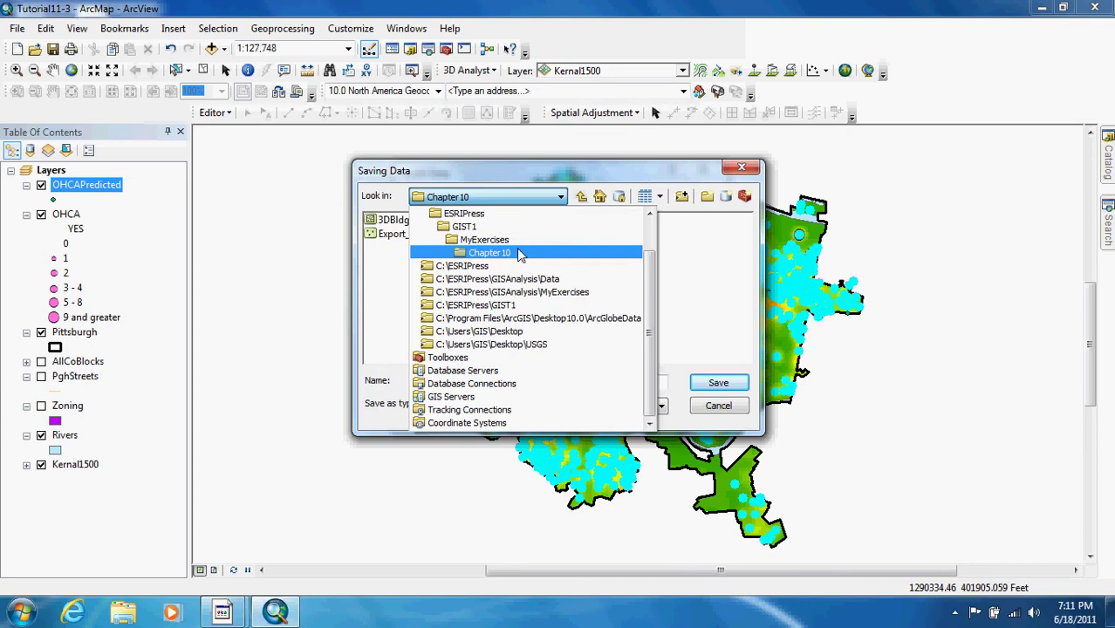
{"action": "left_click", "coordinate": [515, 247]}
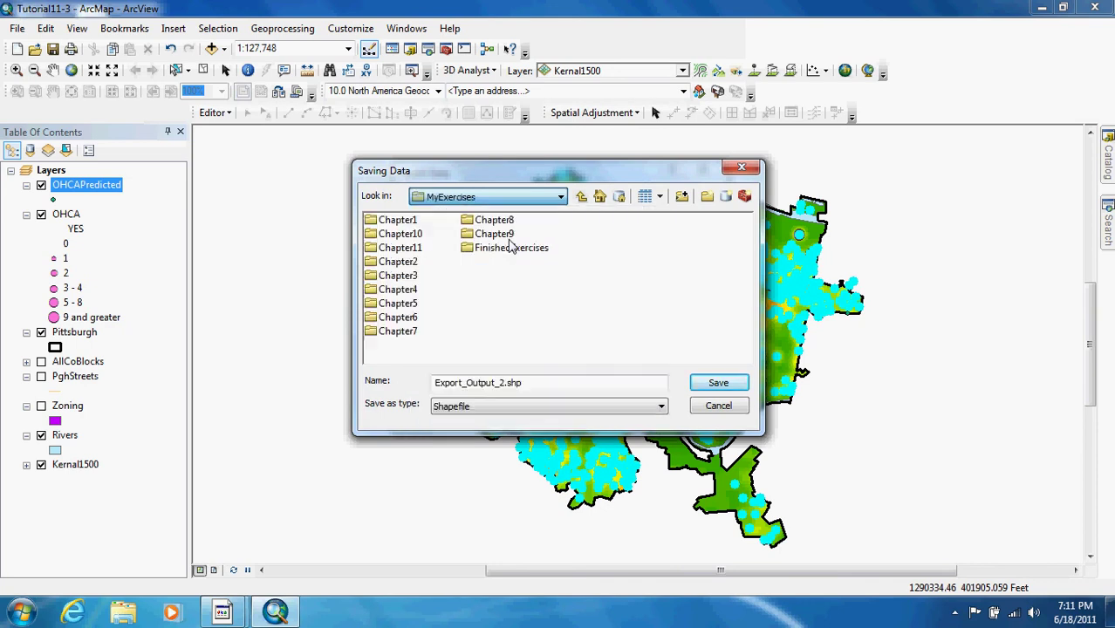
{"action": "double_click", "coordinate": [417, 248]}
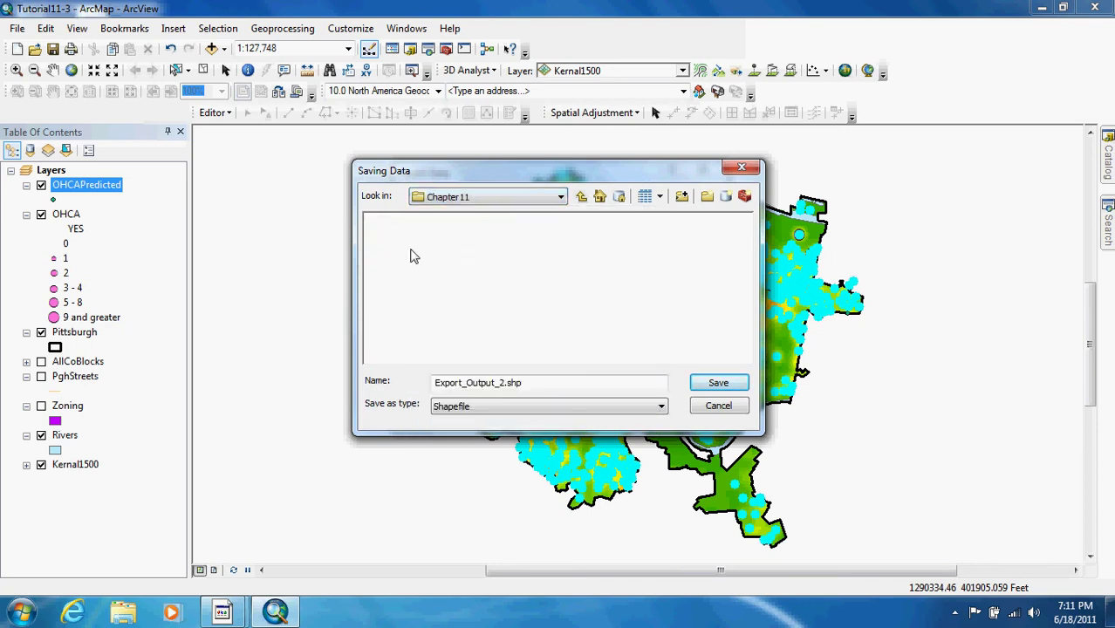
Save the export as geodatabase feature class OHCAPredicted2 in Chapter11.gdb and run it.
{"action": "left_click", "coordinate": [548, 405]}
{"action": "left_click", "coordinate": [541, 421]}
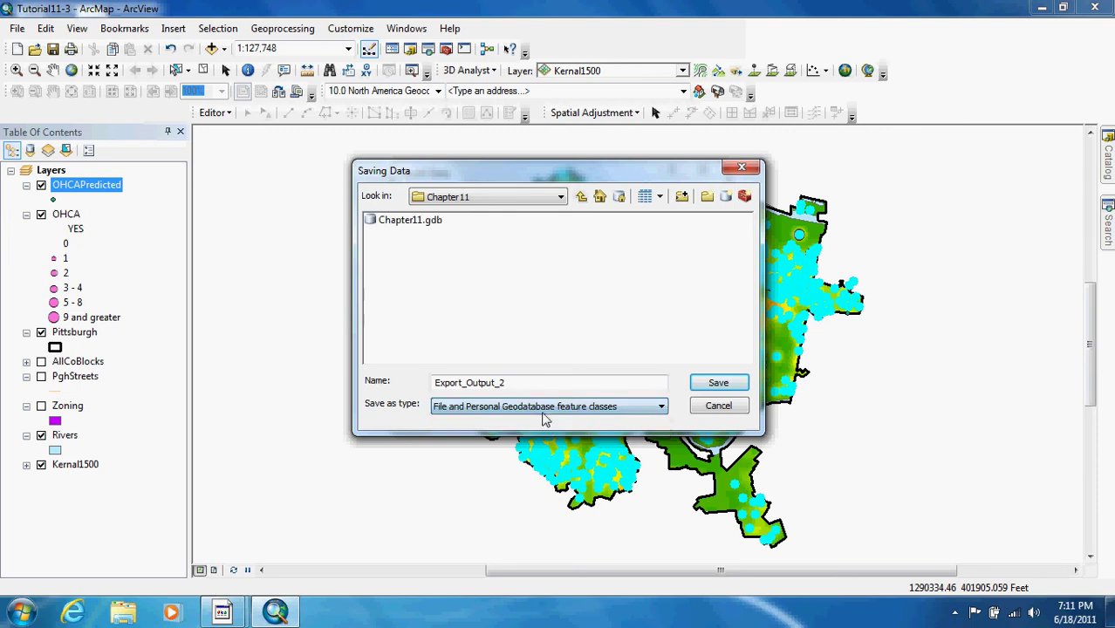
{"action": "double_click", "coordinate": [416, 220]}
{"action": "left_click_drag", "start_coordinate": [524, 383], "coordinate": [406, 386]}
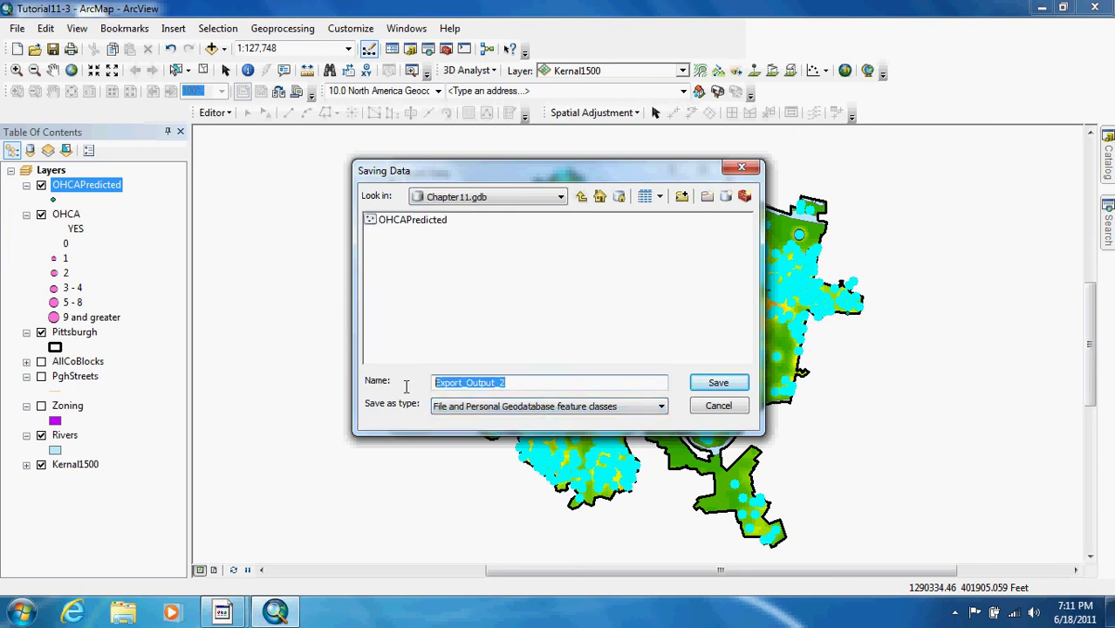
{"action": "type", "text": "Oc"}
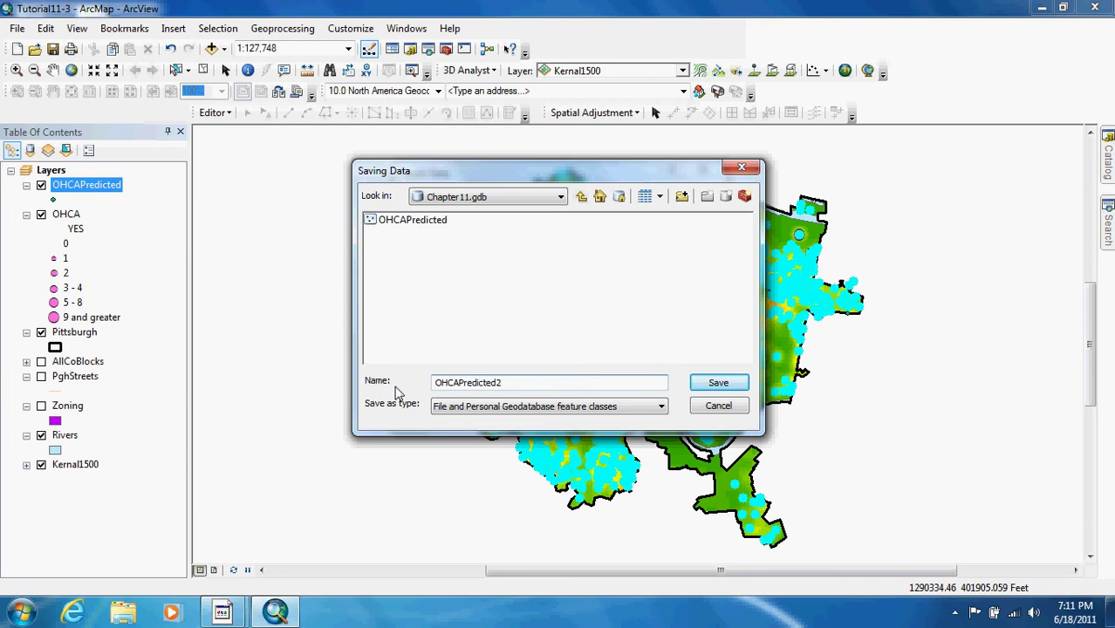
{"action": "left_click", "coordinate": [735, 385]}
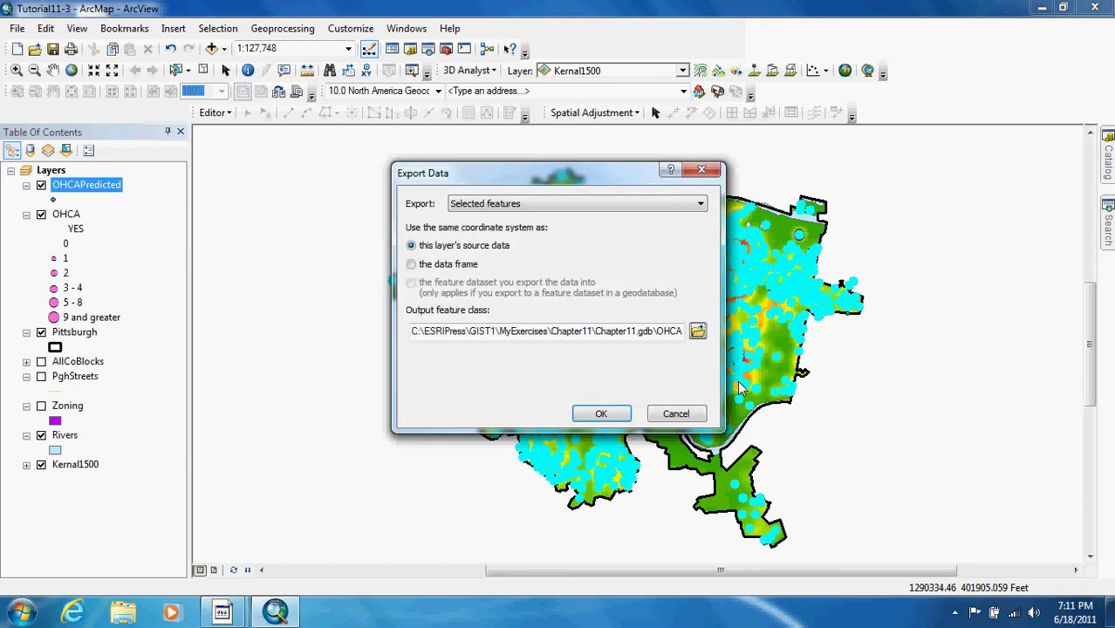
{"action": "left_click", "coordinate": [602, 415]}
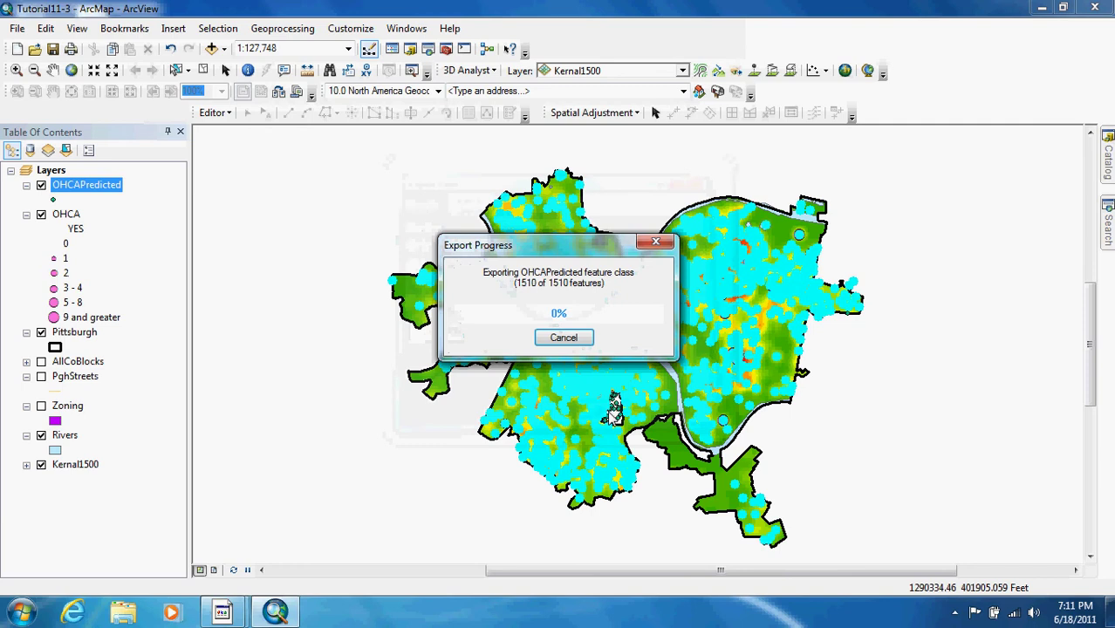
Add OHCAPredicted2 to the map, then turn off and collapse the OHCAPredicted layer.
{"action": "left_click", "coordinate": [609, 360]}
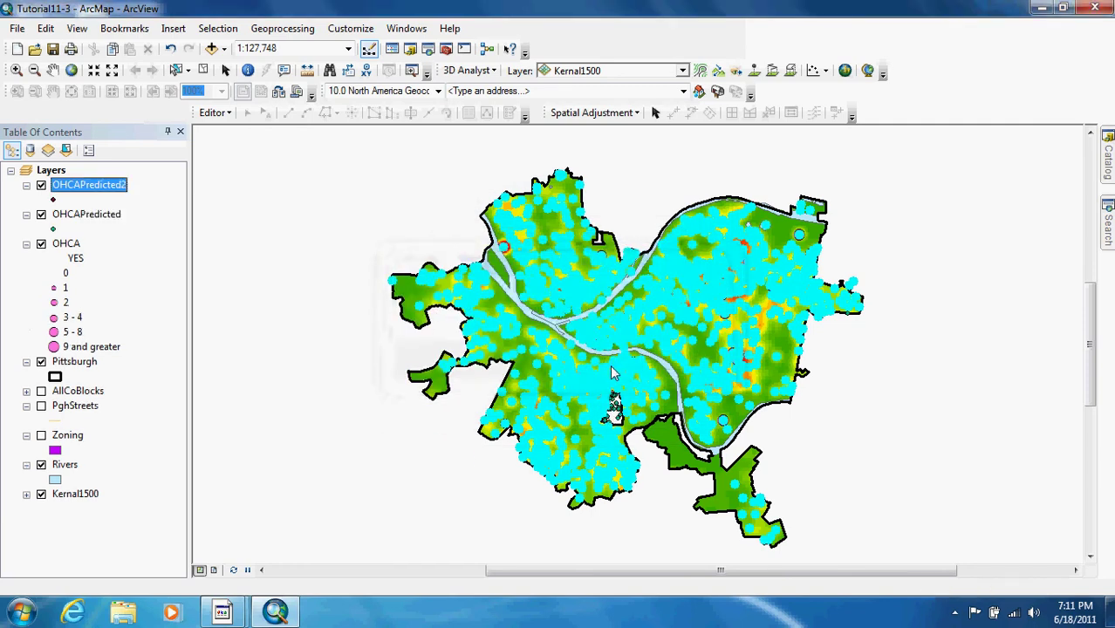
{"action": "left_click", "coordinate": [41, 214]}
{"action": "left_click", "coordinate": [26, 215]}
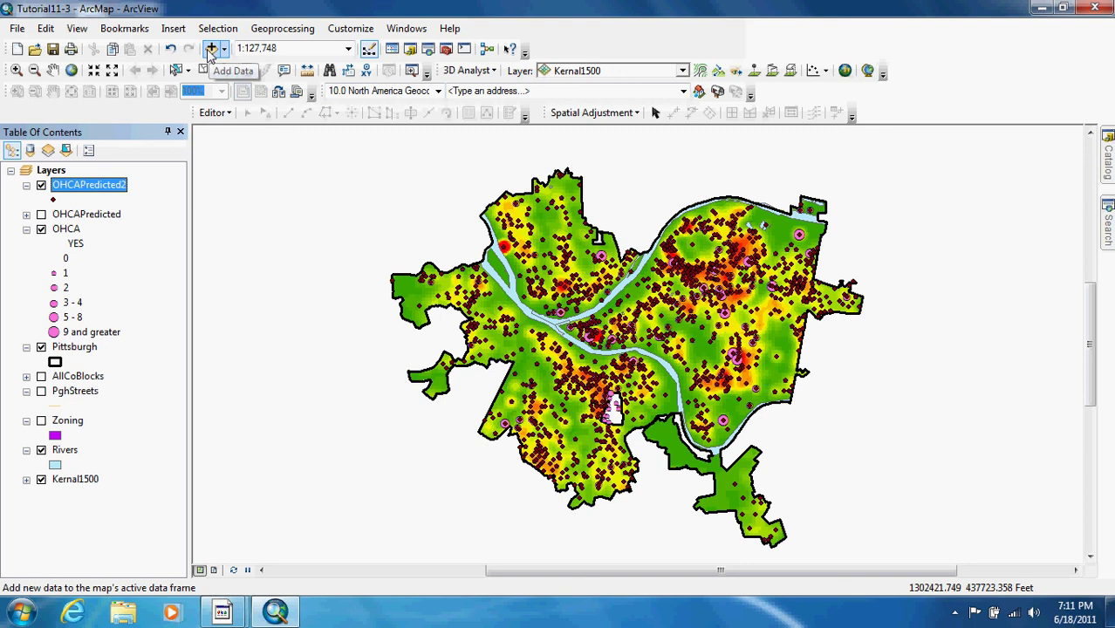
Start a new graph from View > Graphs and set its type to Scatter Plot.
{"action": "left_click", "coordinate": [86, 32]}
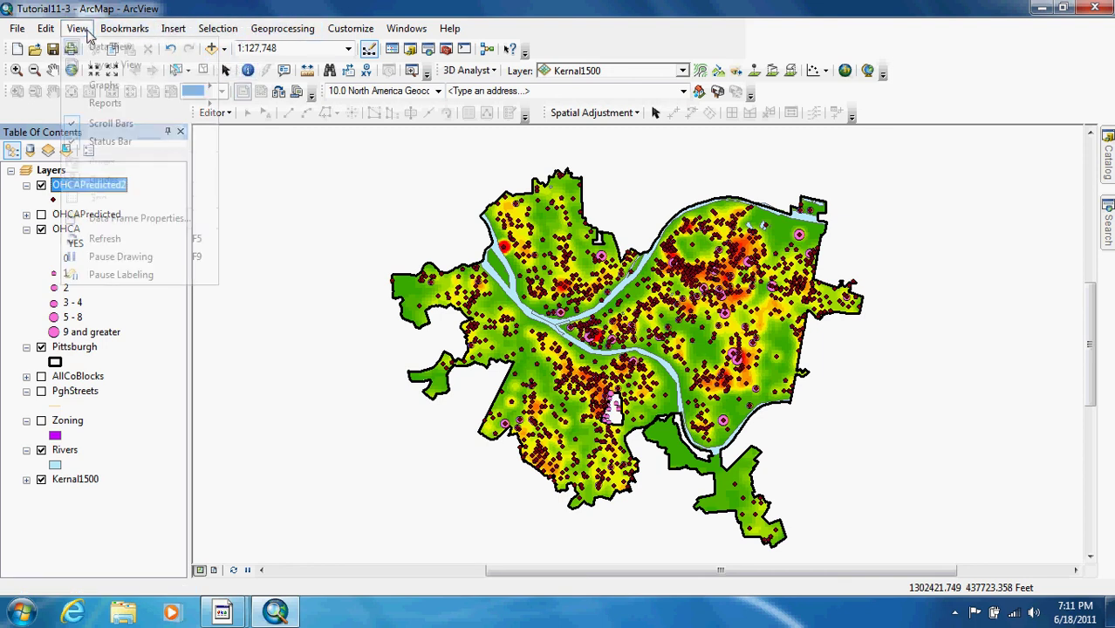
{"action": "mouse_move", "coordinate": [114, 84]}
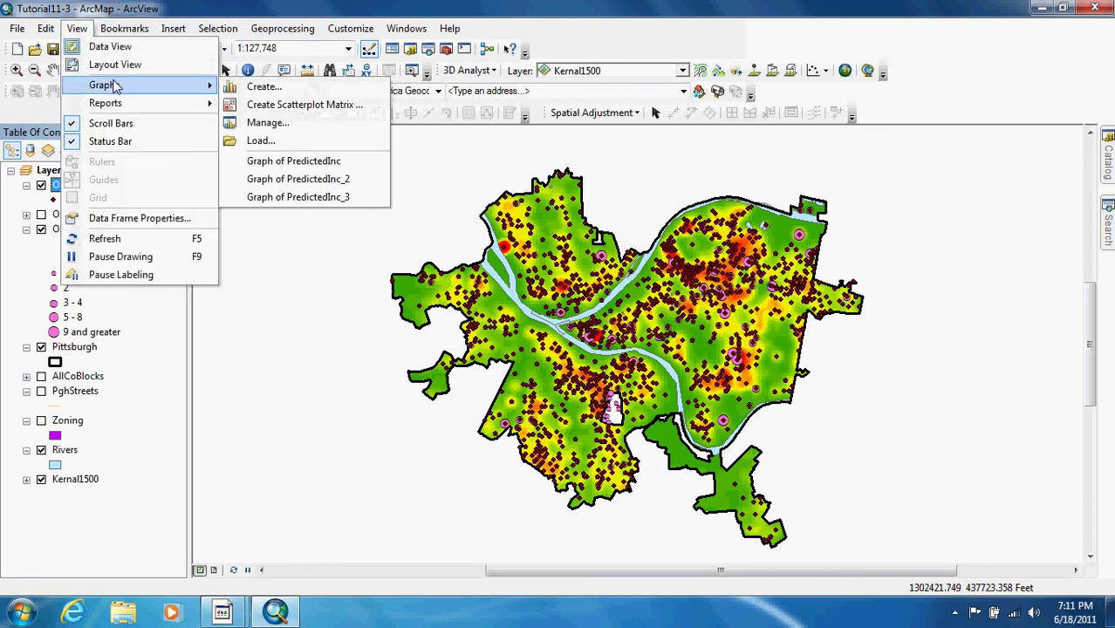
{"action": "left_click", "coordinate": [262, 87]}
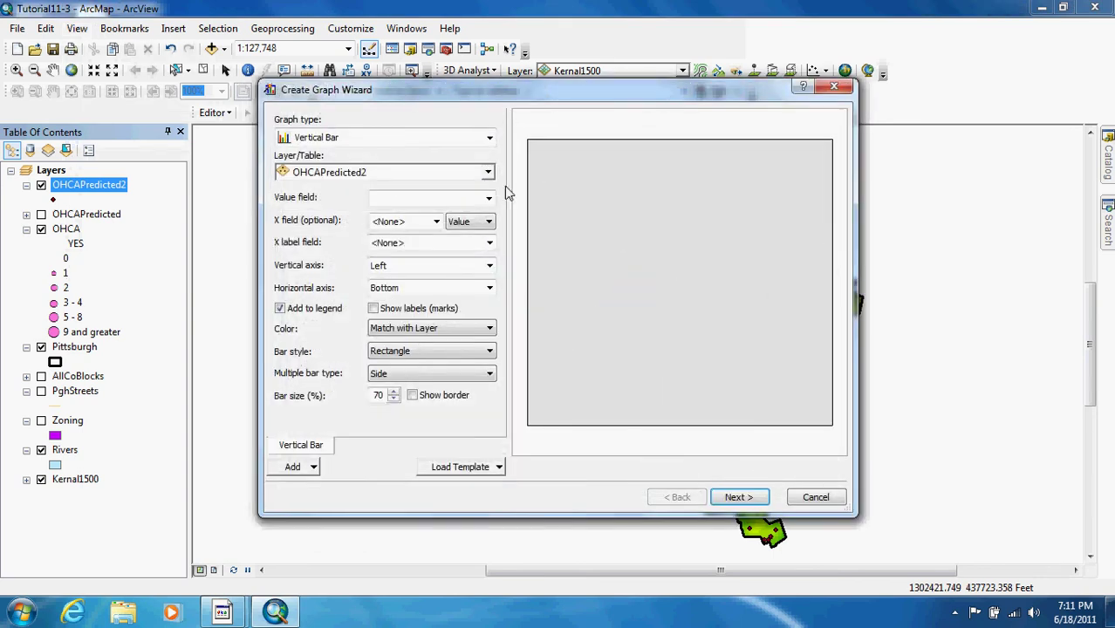
{"action": "left_click", "coordinate": [485, 139]}
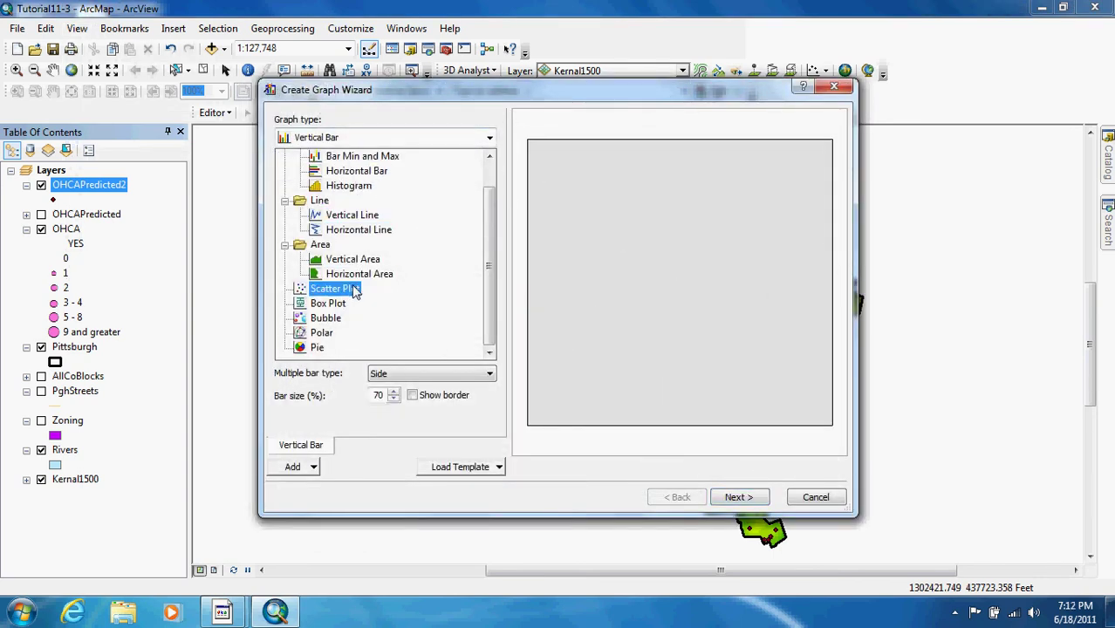
{"action": "left_click", "coordinate": [342, 294]}
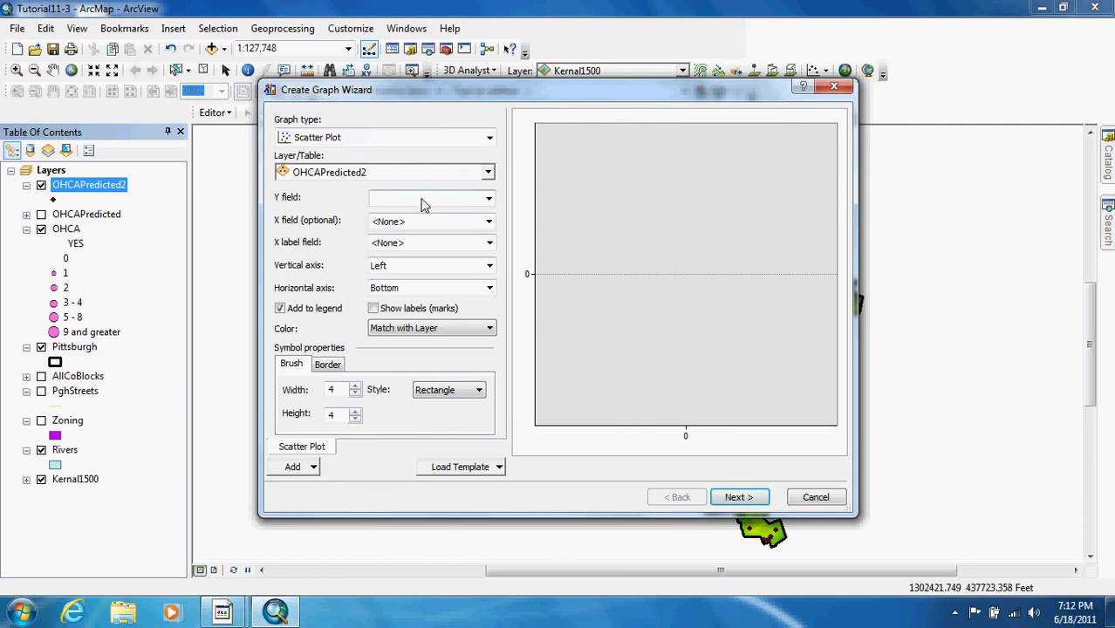
Plot YES on the Y axis against Predicted on the X axis, without a legend entry.
{"action": "left_click", "coordinate": [423, 201]}
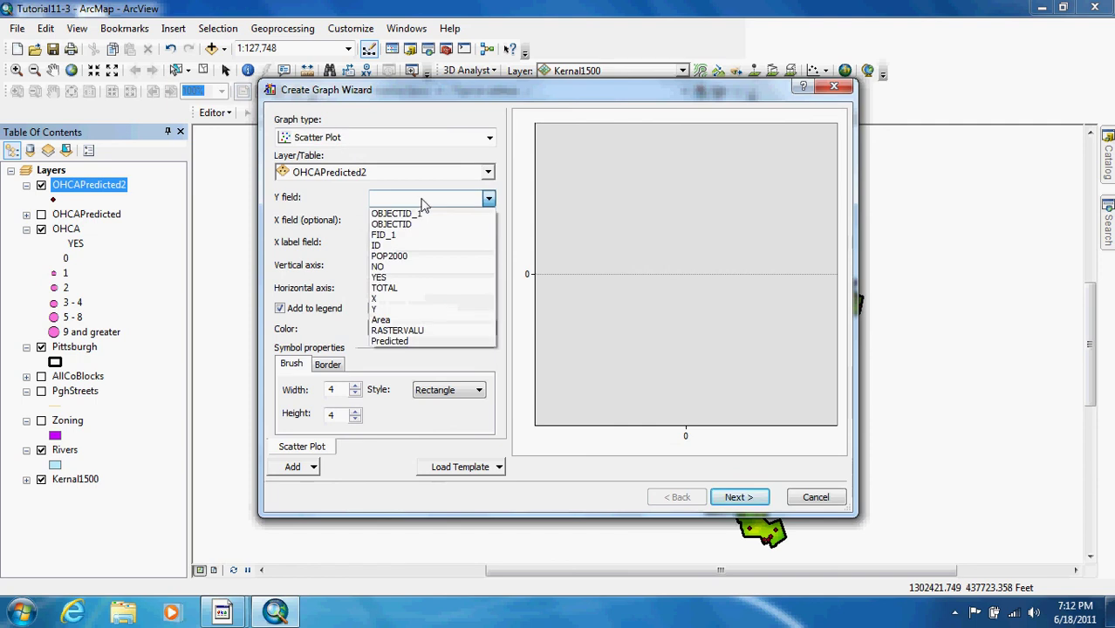
{"action": "left_click", "coordinate": [403, 277]}
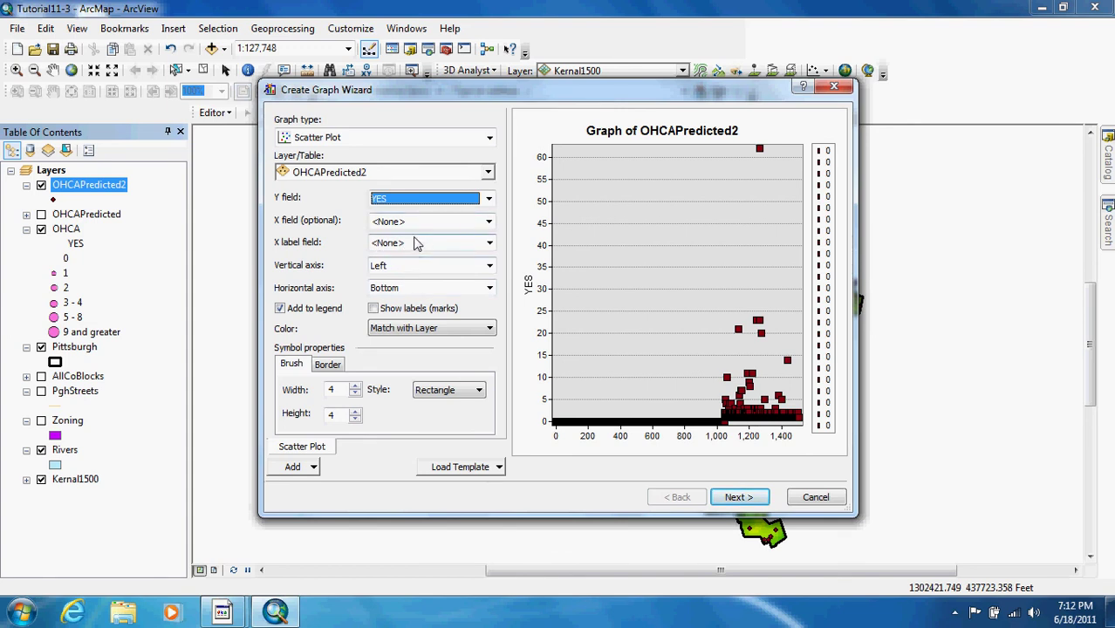
{"action": "left_click", "coordinate": [423, 223]}
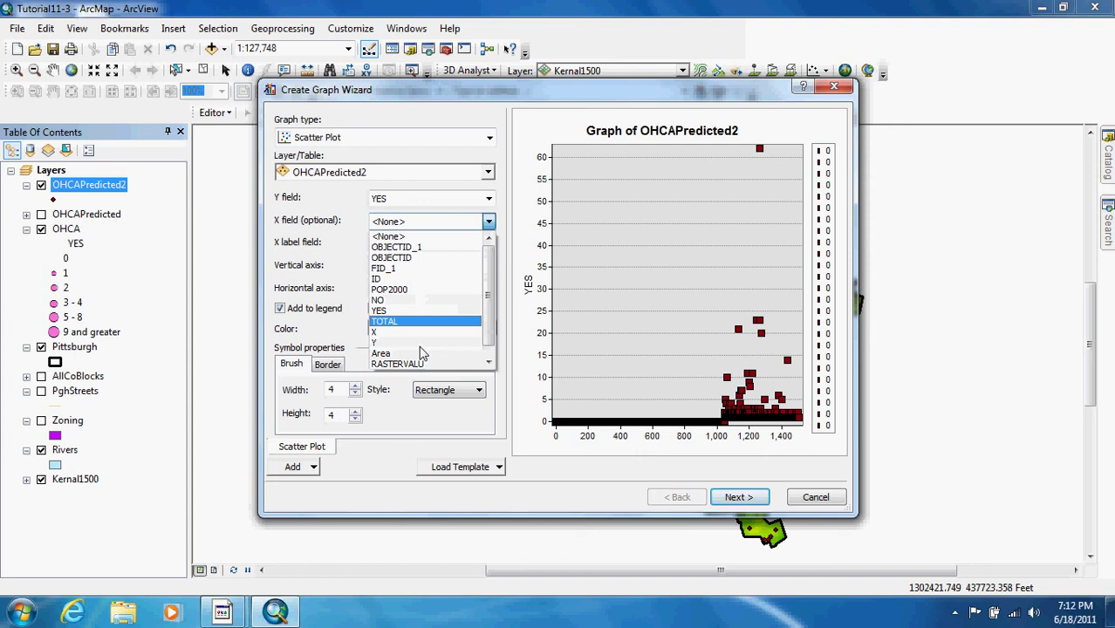
{"action": "scroll", "coordinate": [410, 357], "scroll_direction": "down", "scroll_amount": 1}
{"action": "left_click", "coordinate": [388, 368]}
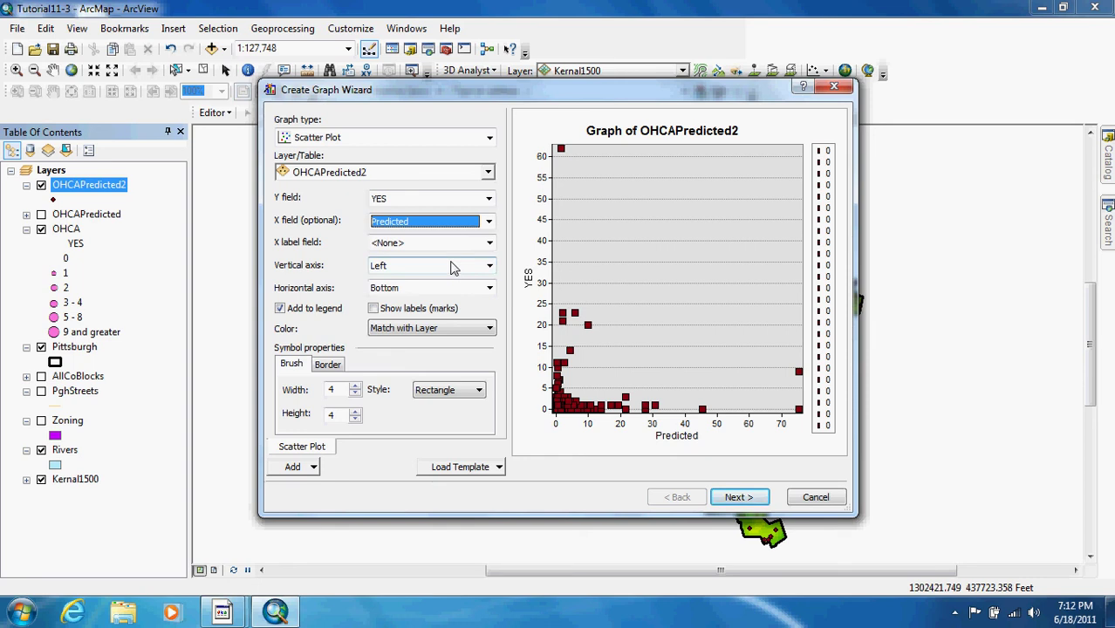
{"action": "left_click", "coordinate": [280, 308]}
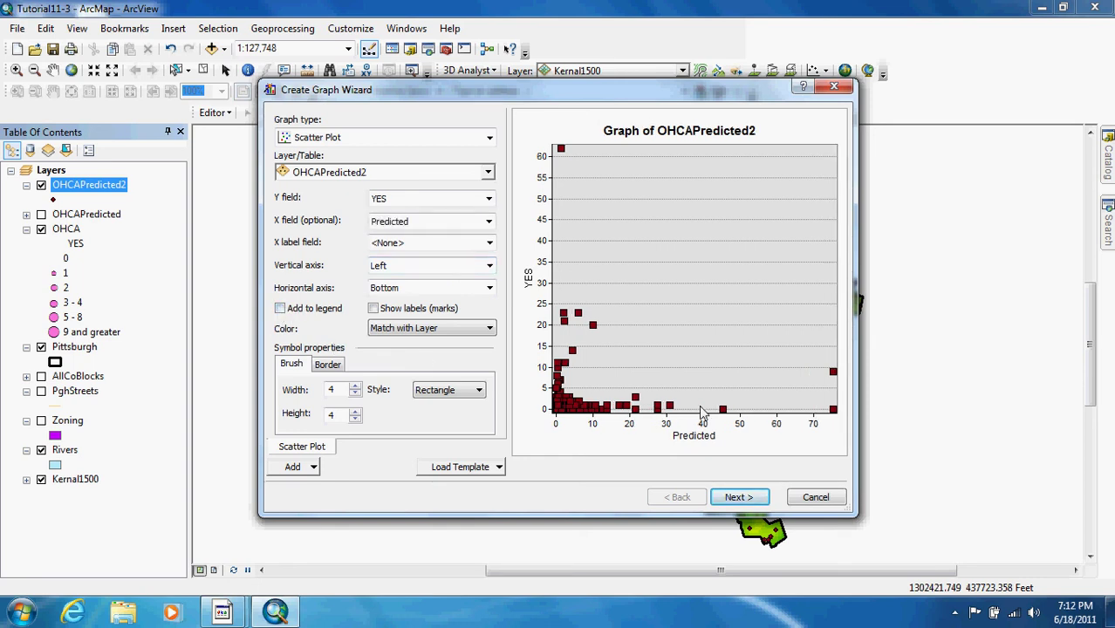
{"action": "left_click", "coordinate": [740, 497]}
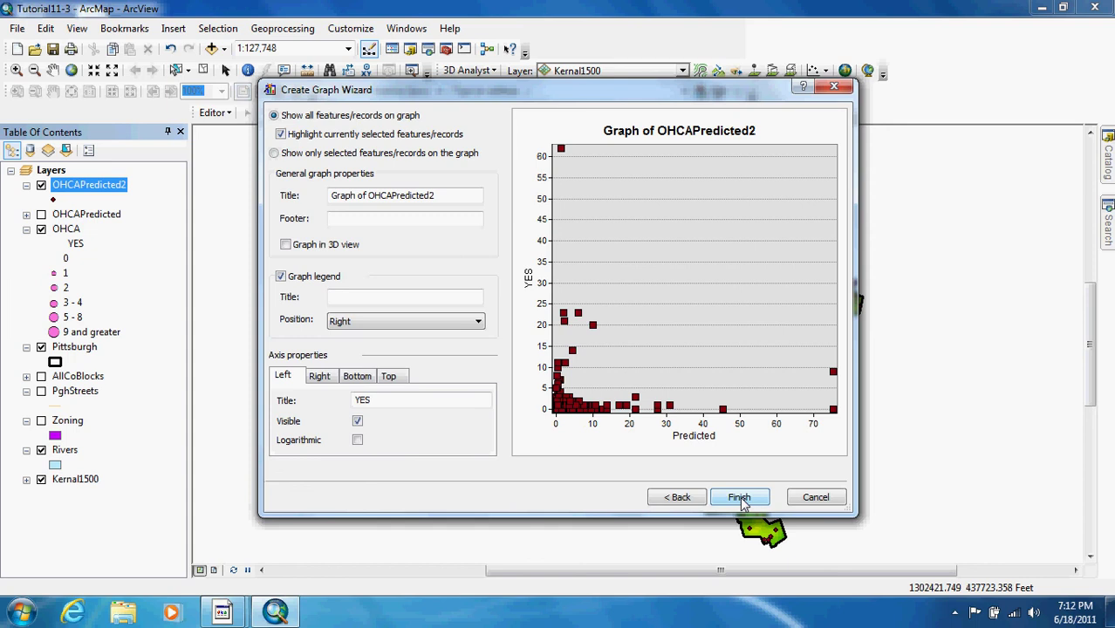
{"action": "left_click", "coordinate": [740, 497]}
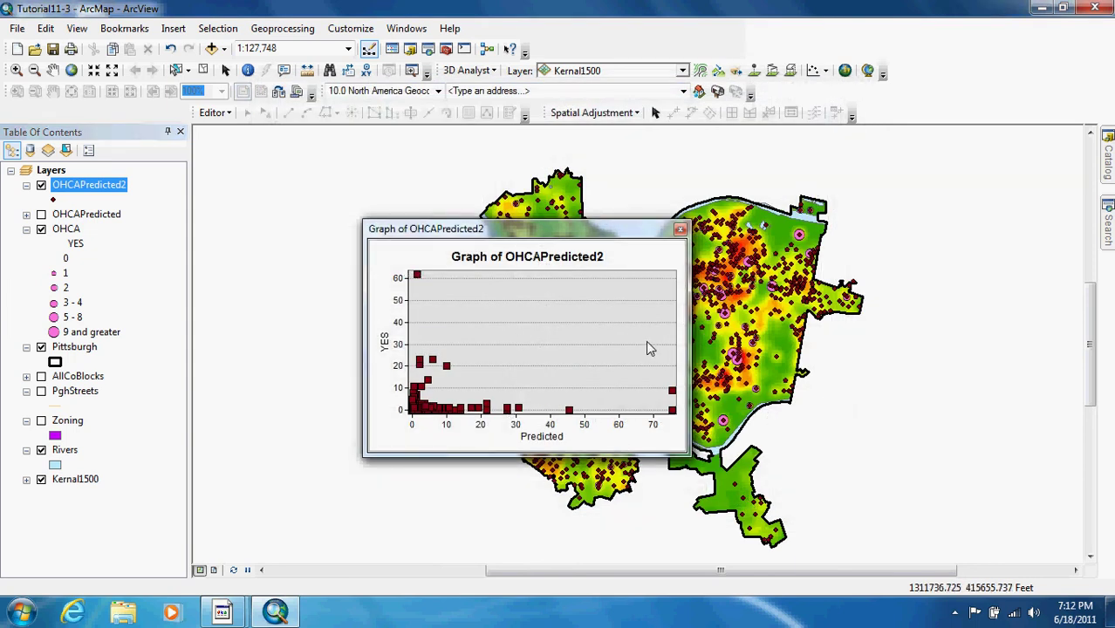